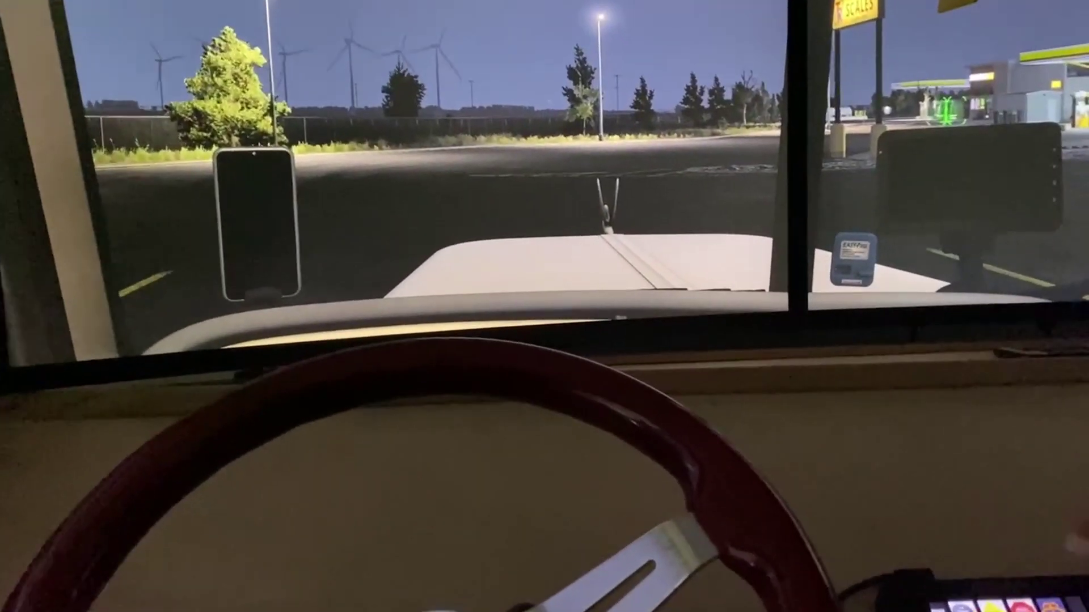
- Turn on the truck's electrics and dashboard display
key(e)
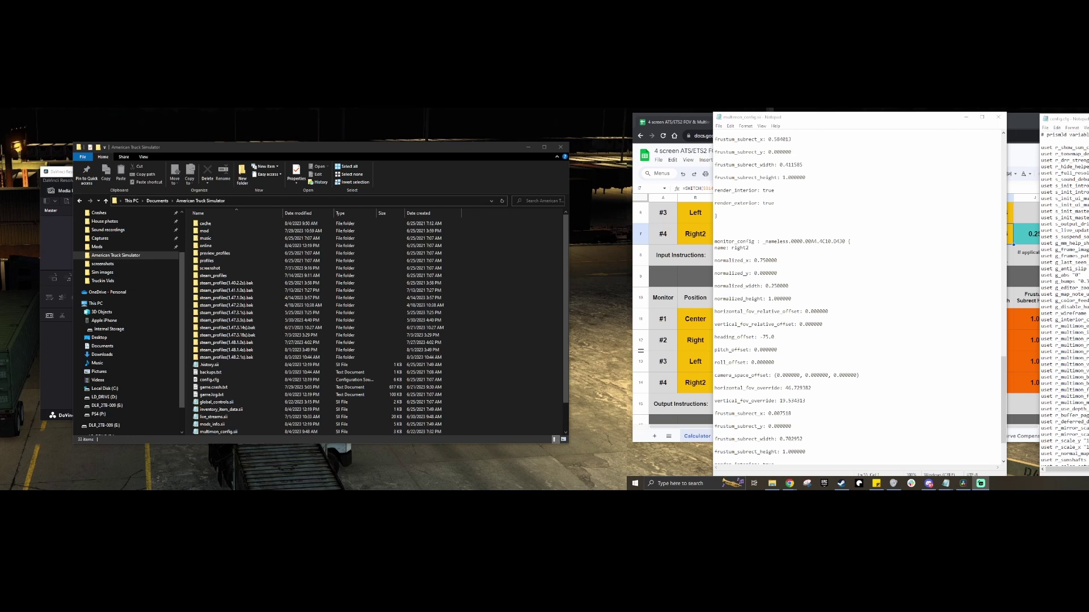
- Launch NVIDIA Control Panel from the desktop's right-click menu
right_click(542, 303)
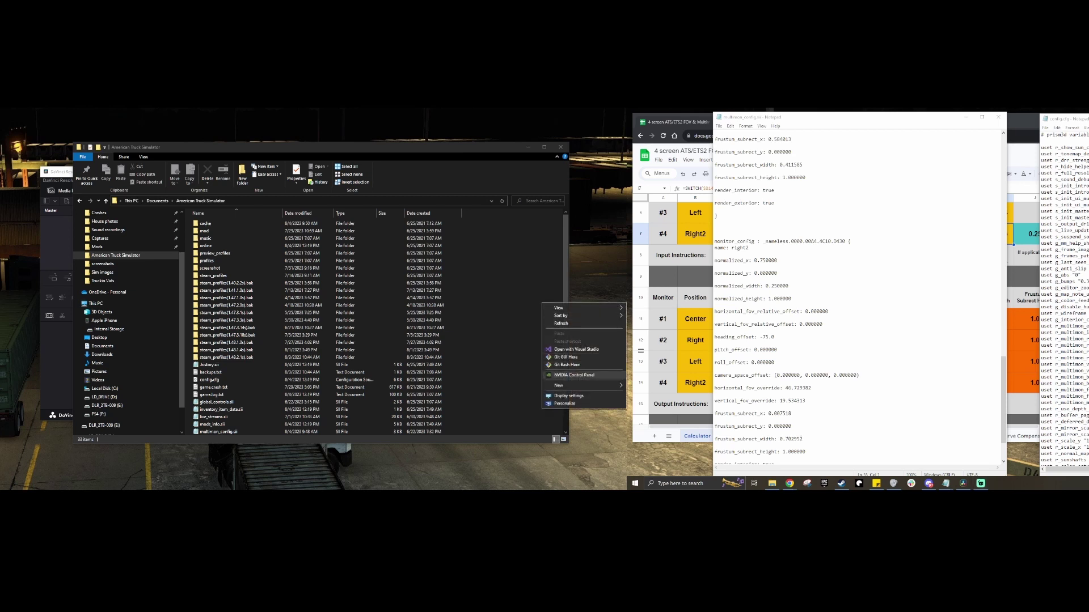
click(575, 375)
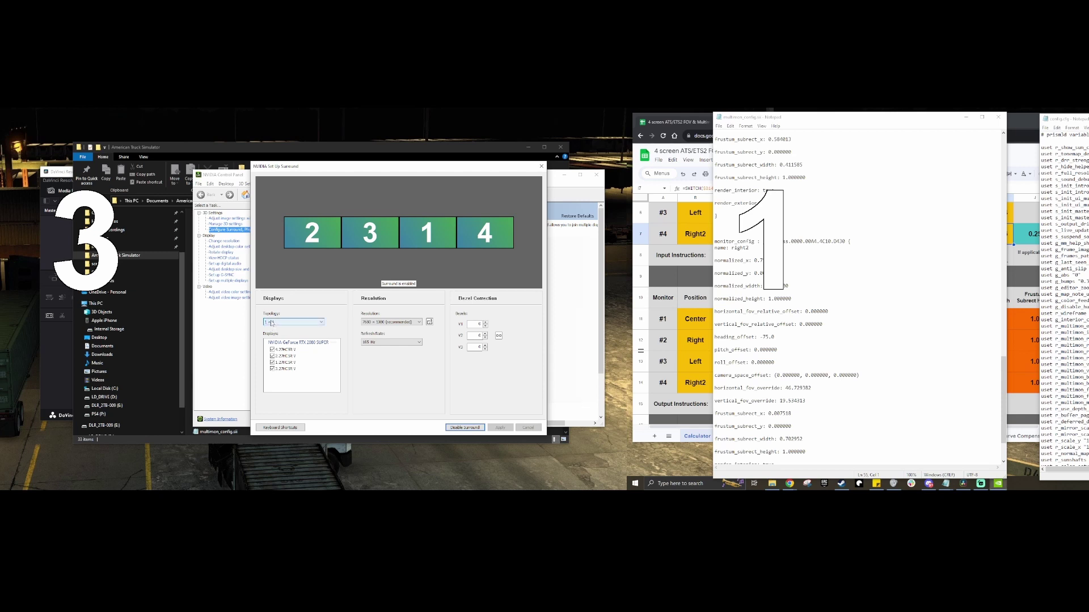
click(309, 323)
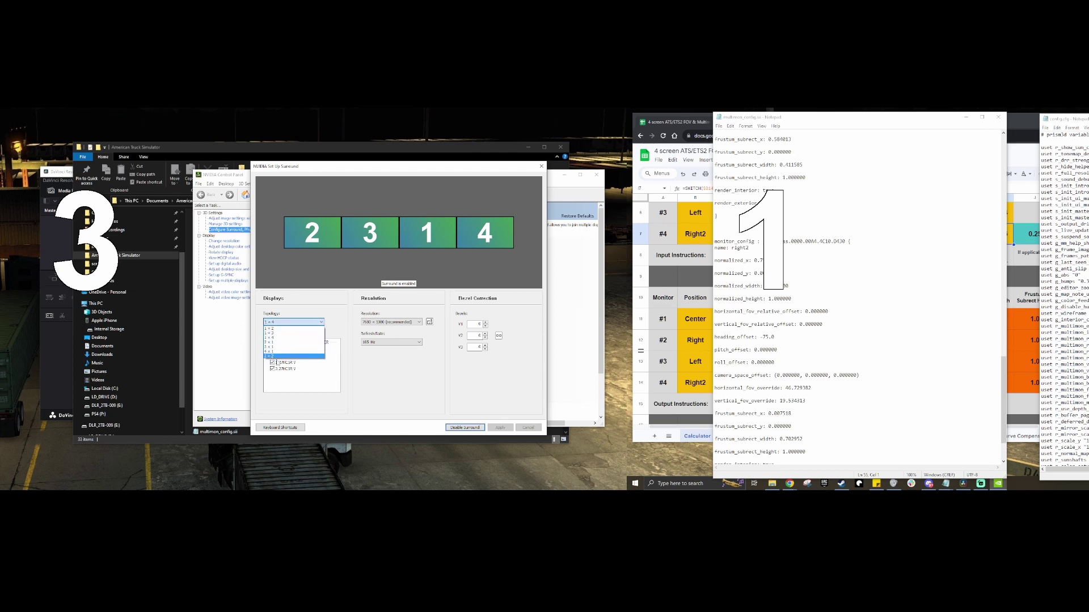
click(269, 338)
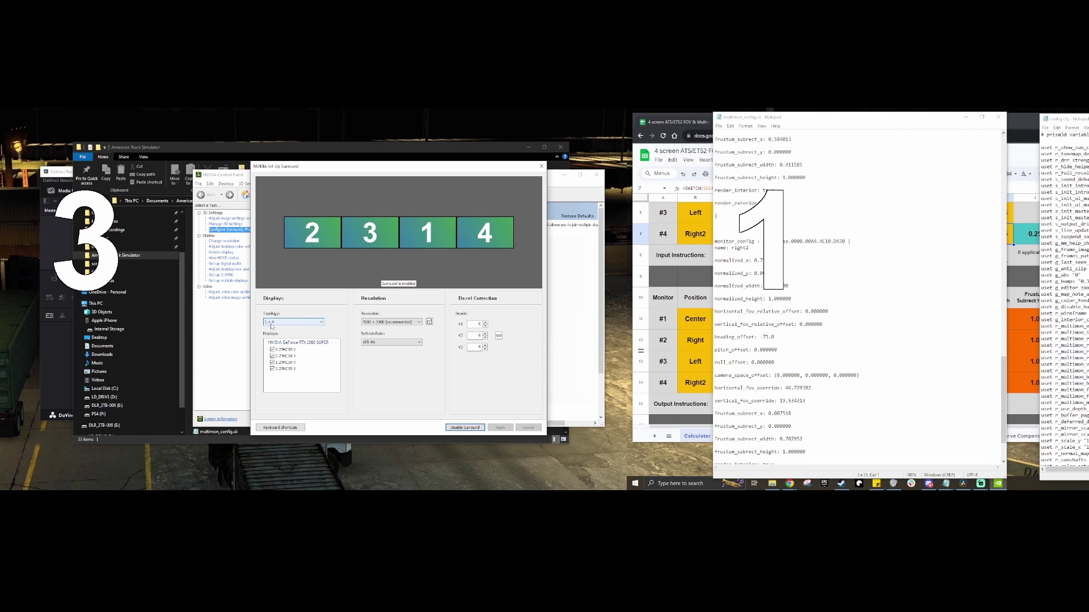
click(277, 322)
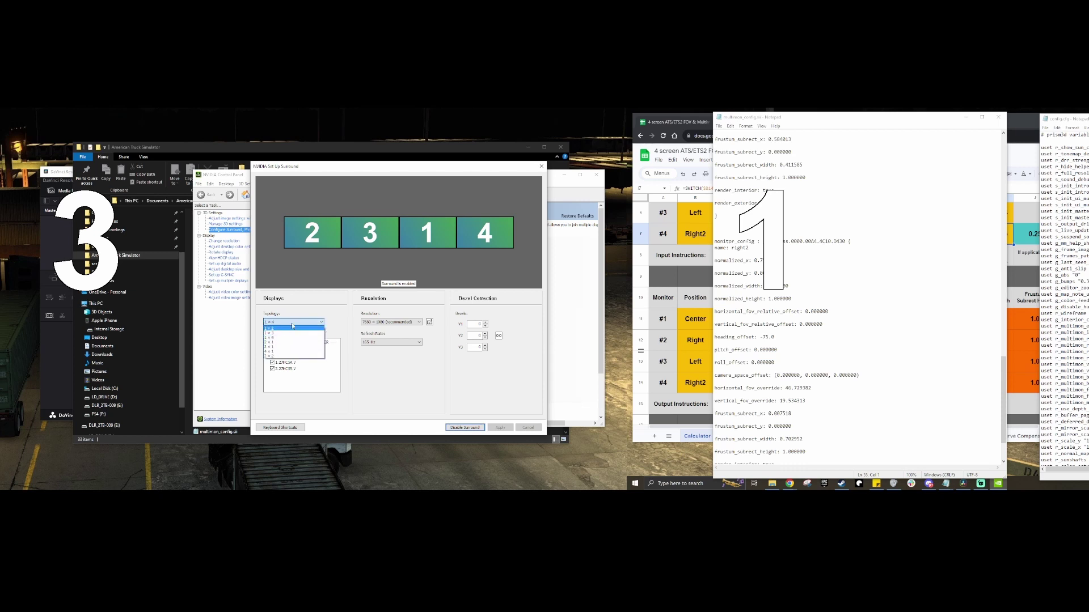
click(308, 310)
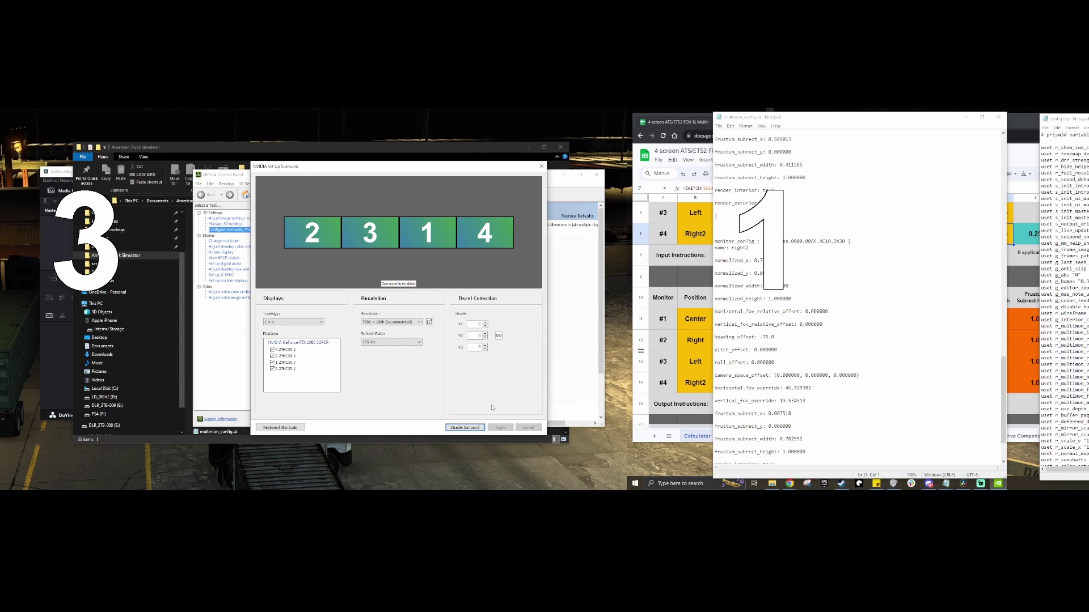
- Close Set Up Surround without changes, reopen Configure, and move the Control Panel aside
click(541, 167)
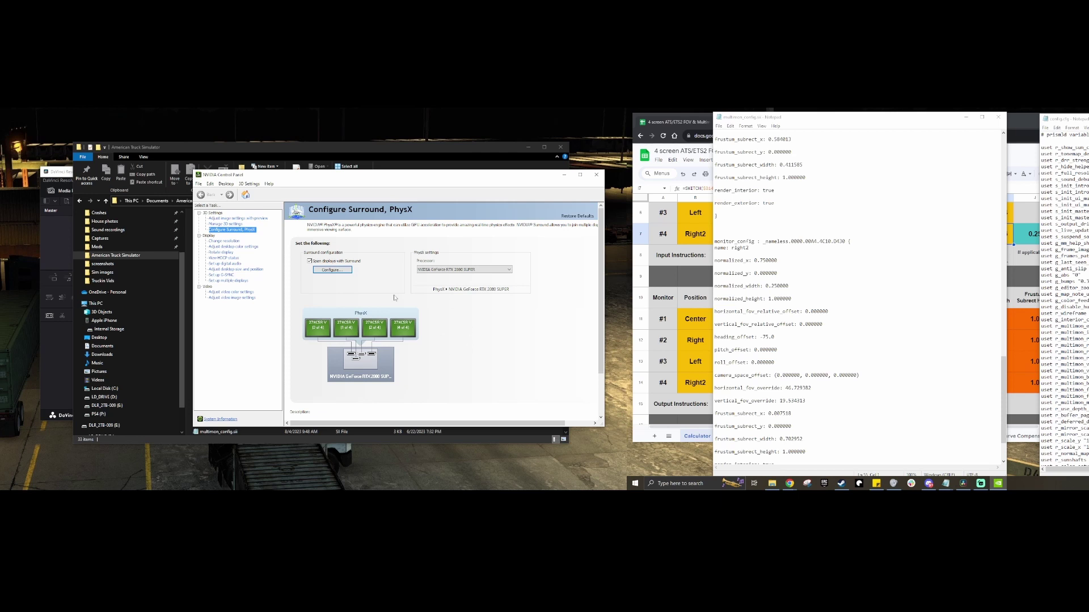
click(352, 270)
drag(451, 182, 386, 202)
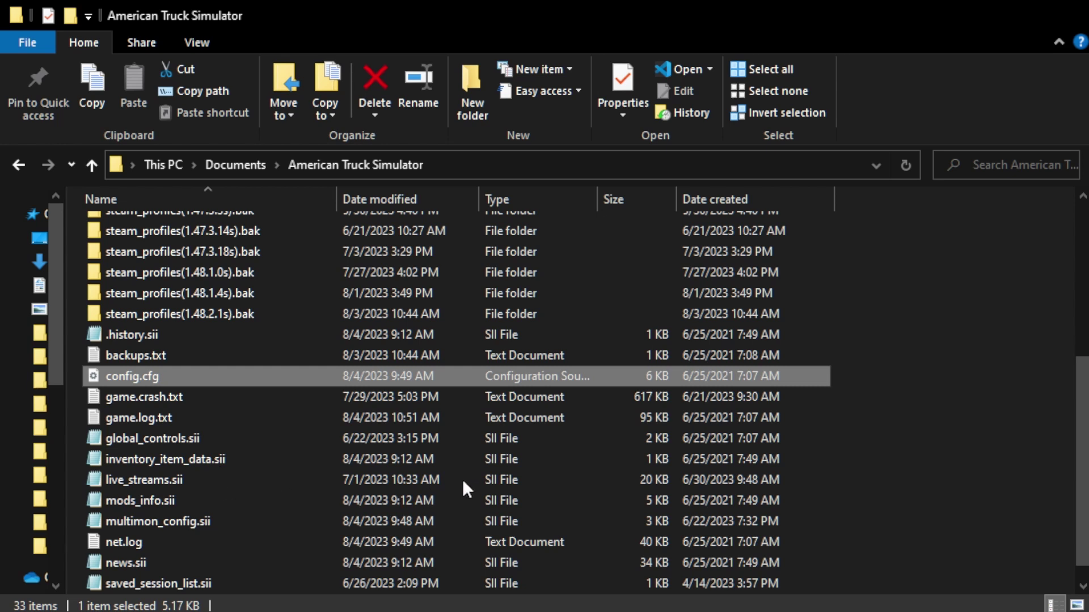
- Clear the file selection in the American Truck Simulator folder
click(914, 590)
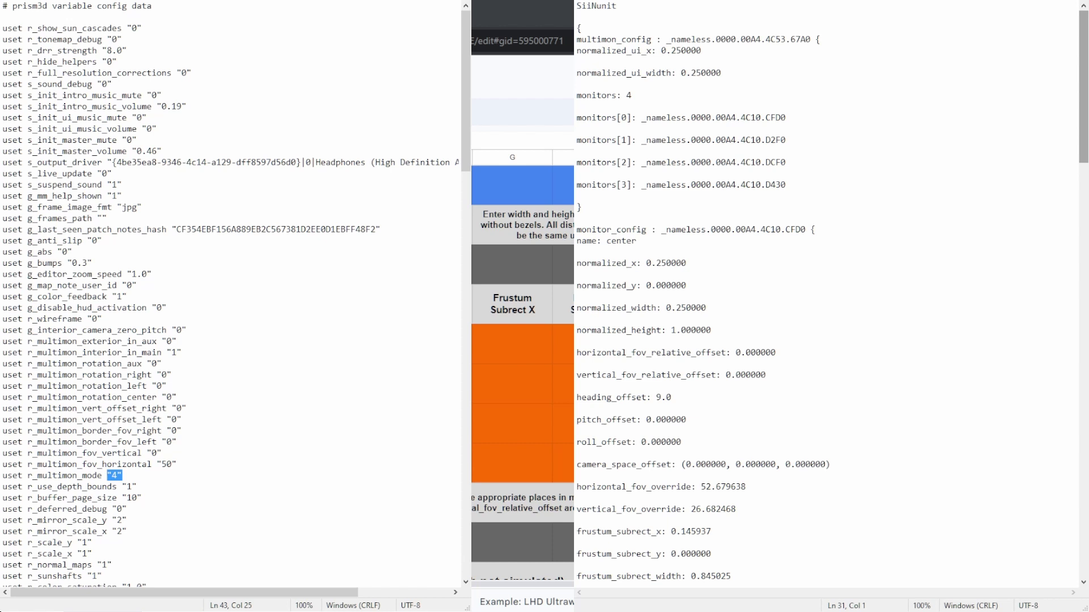
- Highlight line 43, r_multimon_mode "4", in config.cfg
click(250, 62)
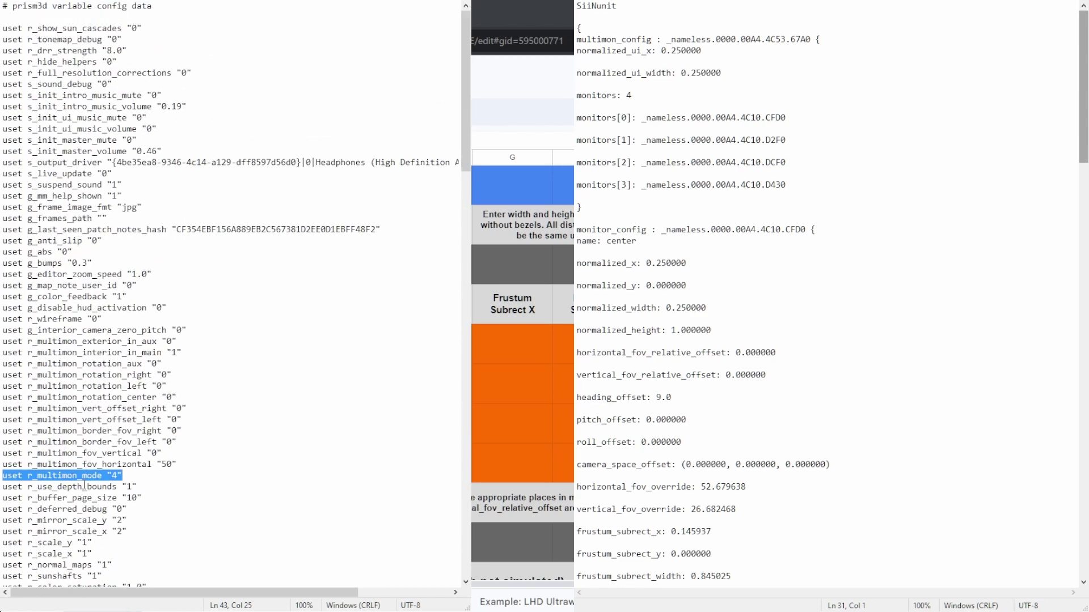
click(129, 480)
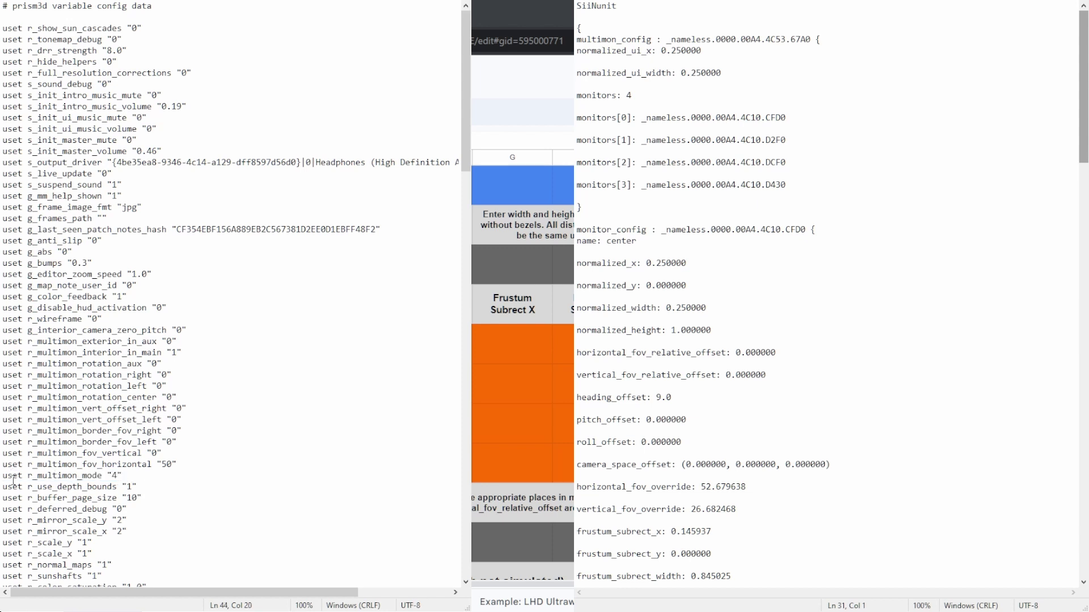
drag(23, 480, 100, 479)
click(108, 475)
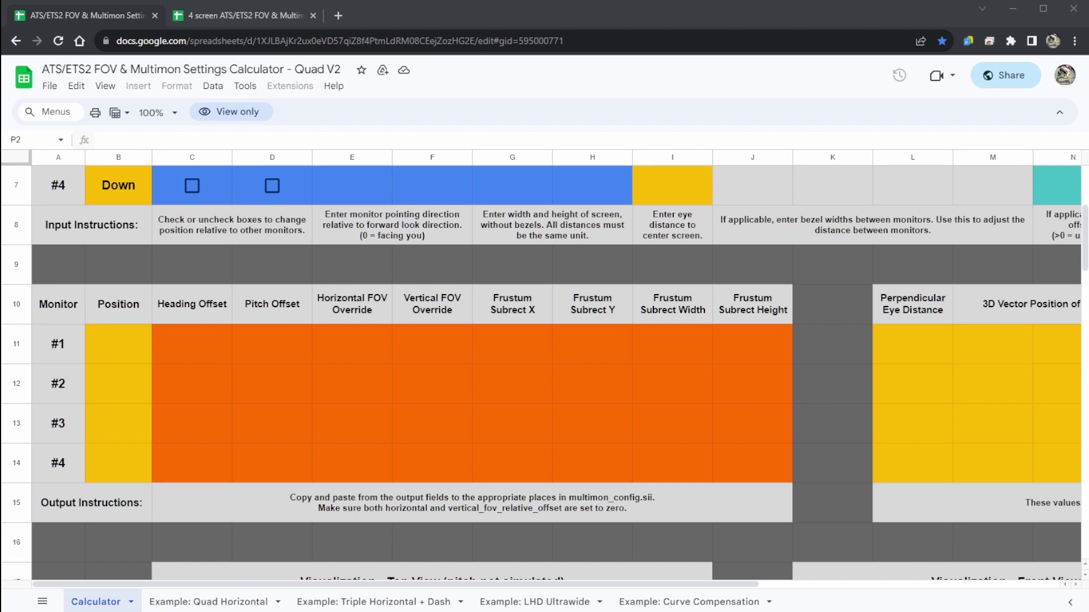
- Check the File menu for Make a copy, then dismiss it without copying
scroll(544, 373, up, 4)
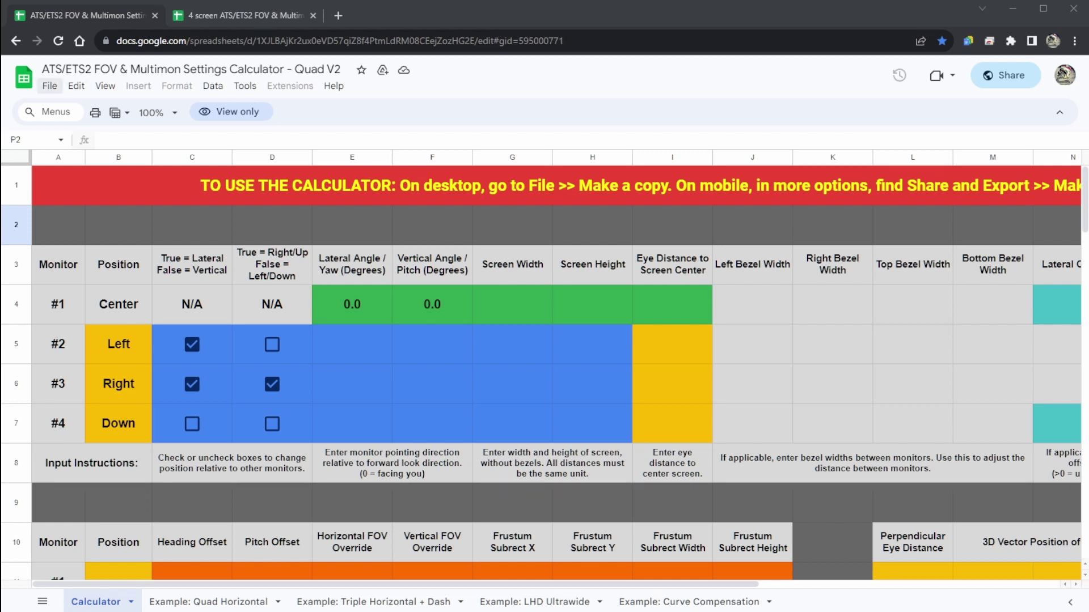
click(49, 86)
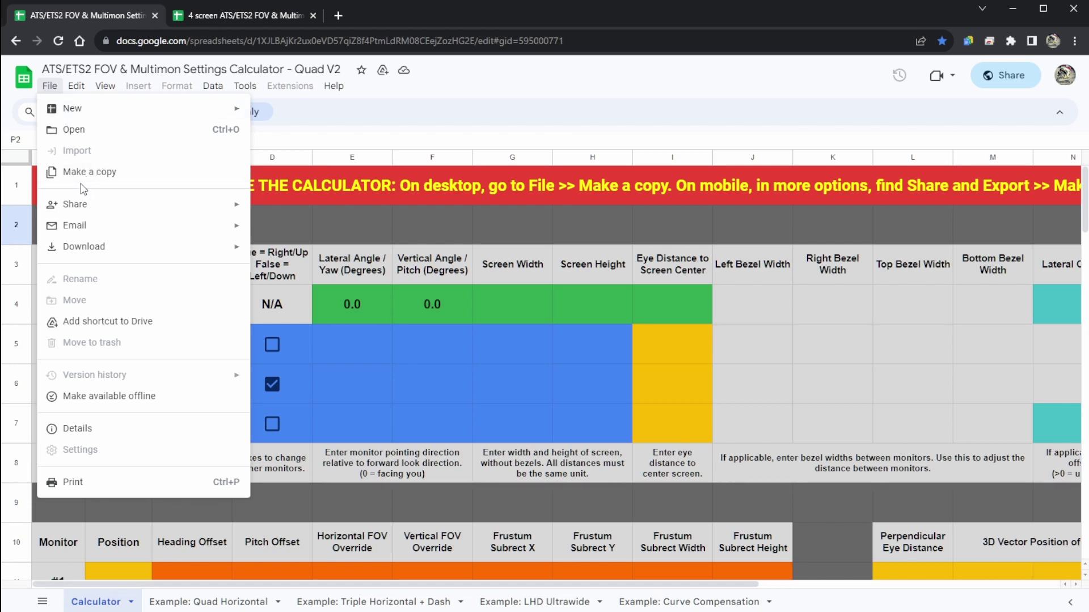
click(462, 96)
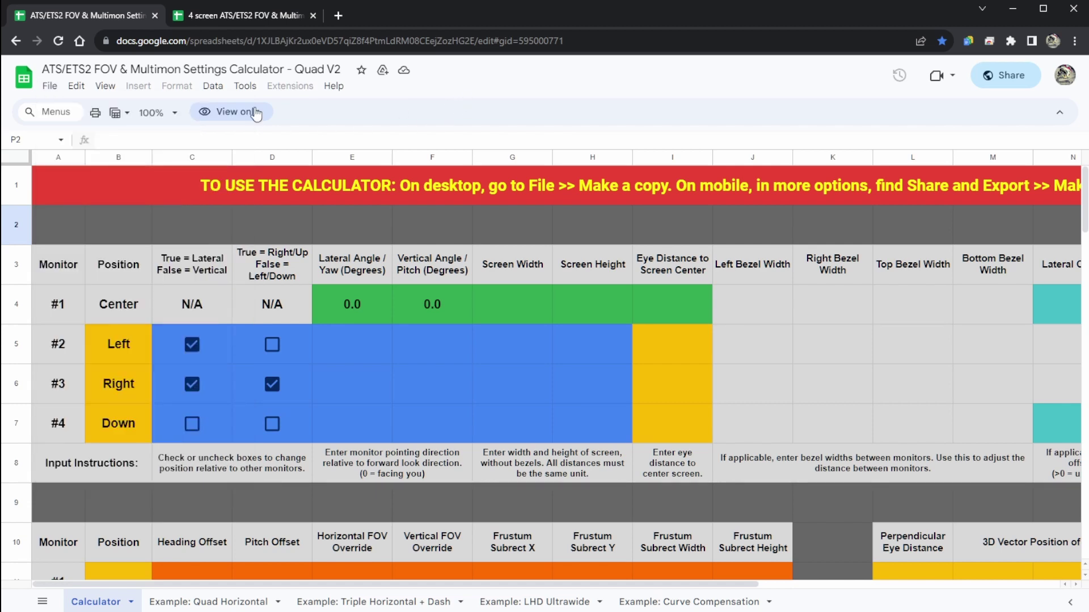
click(155, 16)
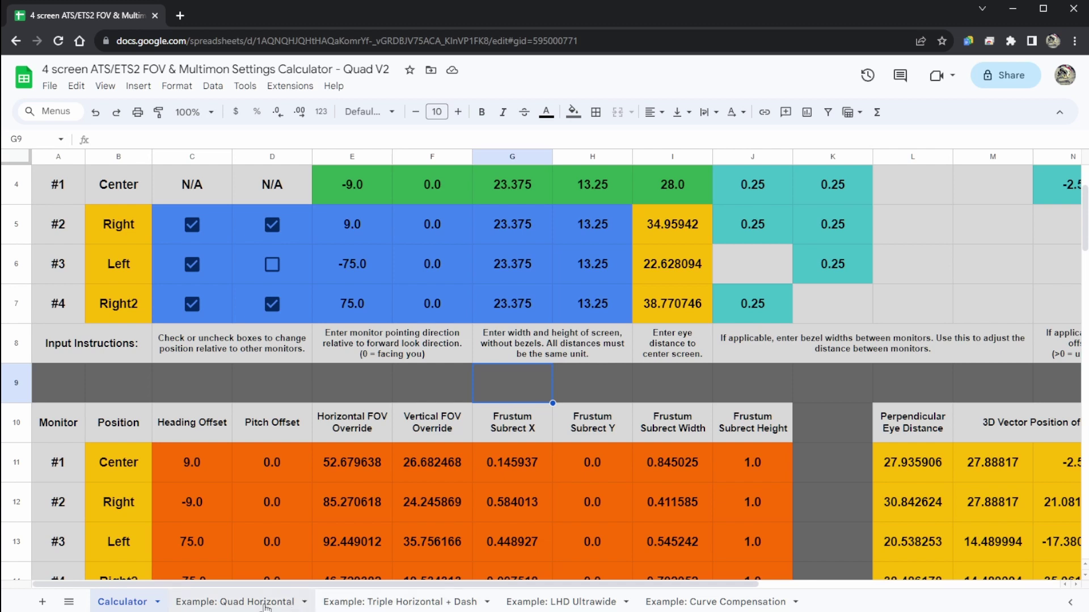
click(378, 605)
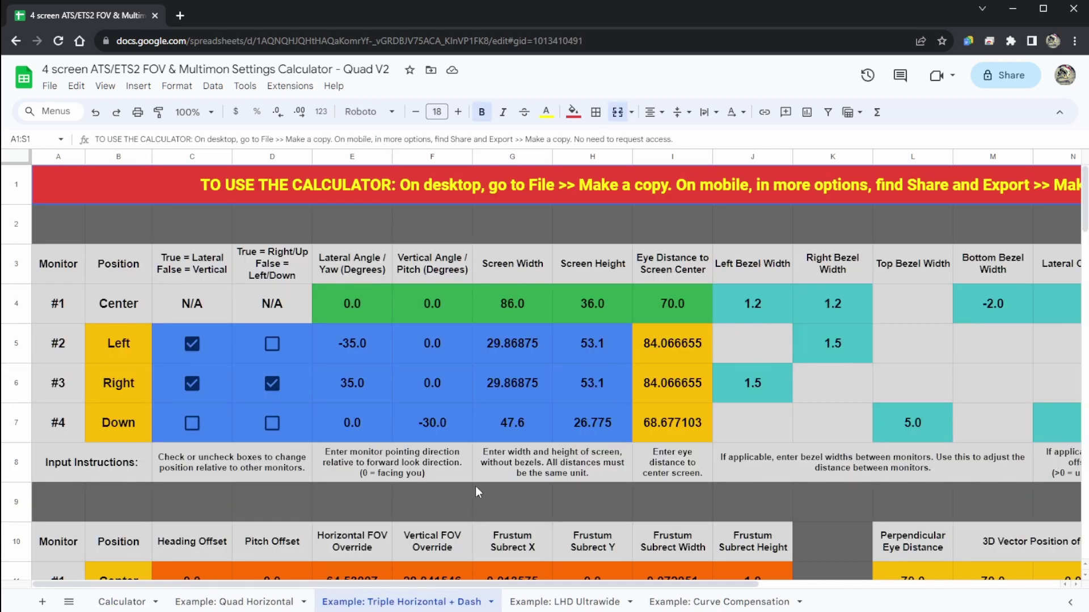
scroll(475, 486, down, 2)
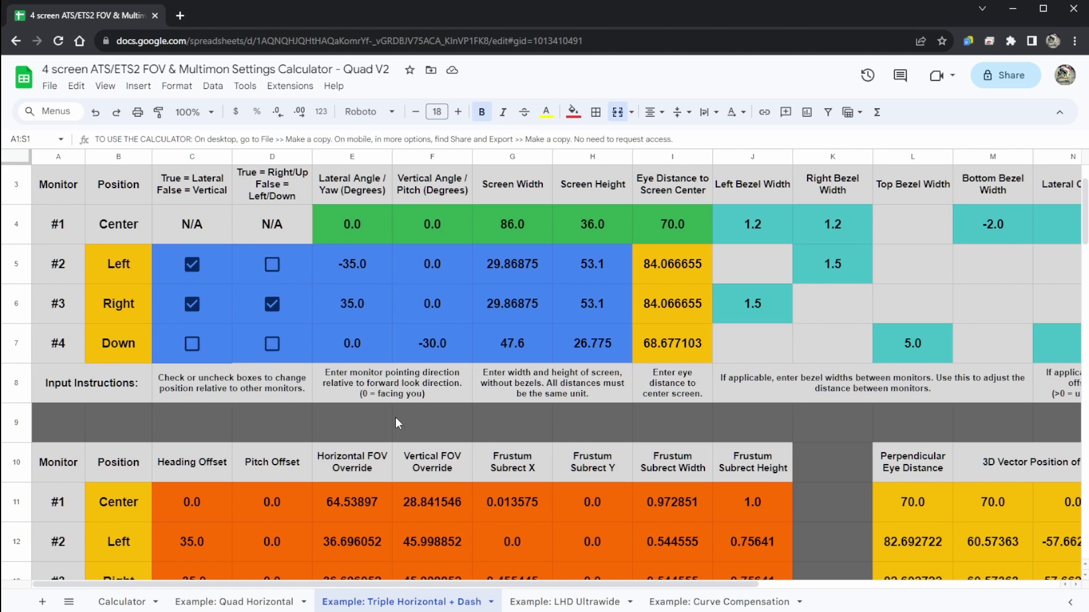
scroll(396, 417, down, 5)
scroll(403, 422, down, 1)
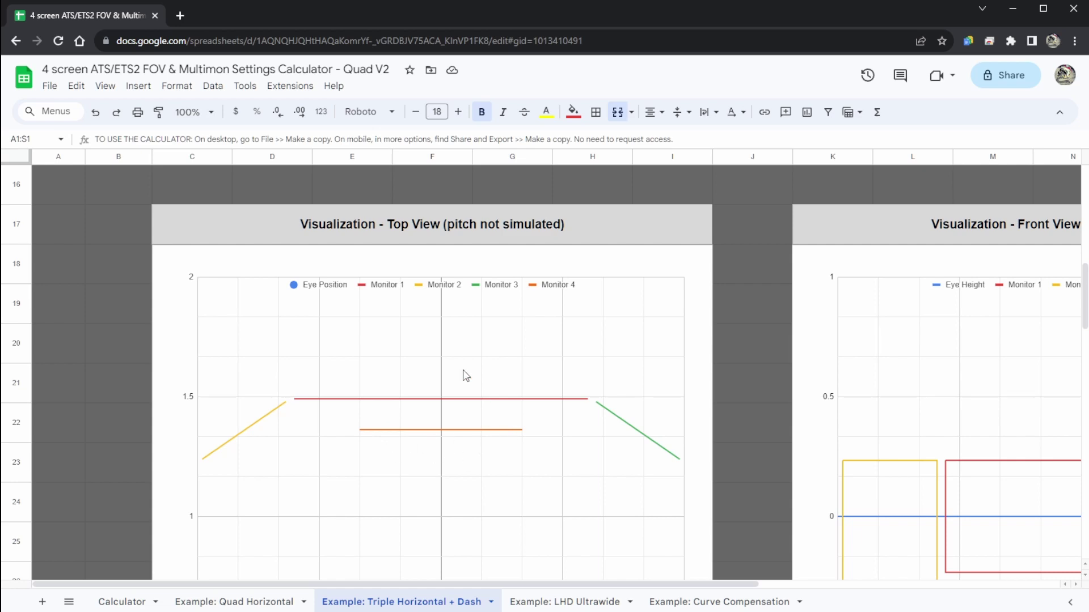
click(576, 602)
scroll(530, 492, down, 10)
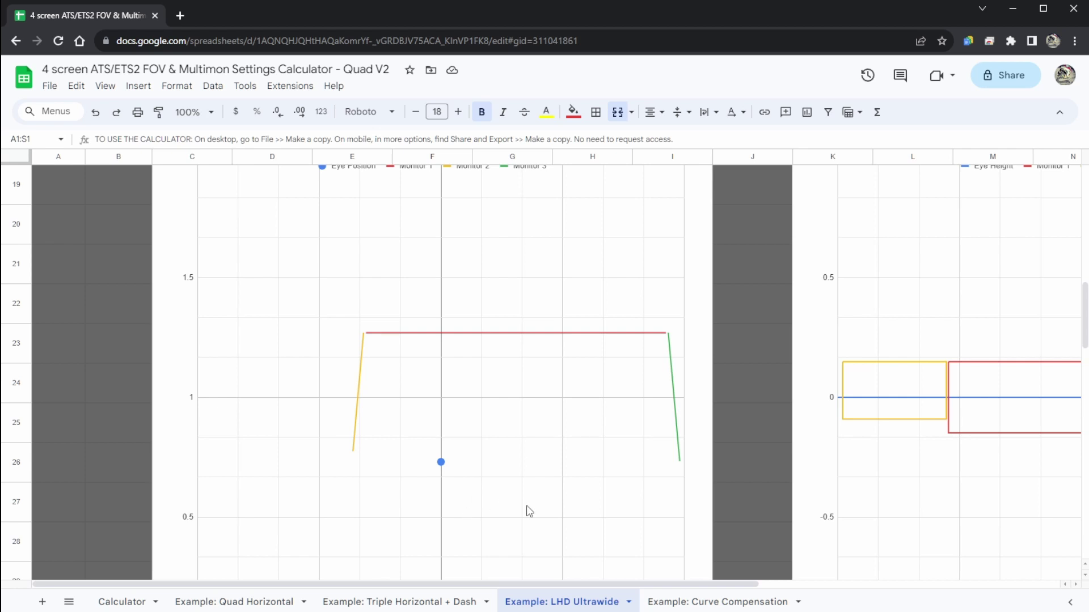
click(705, 603)
scroll(604, 461, down, 12)
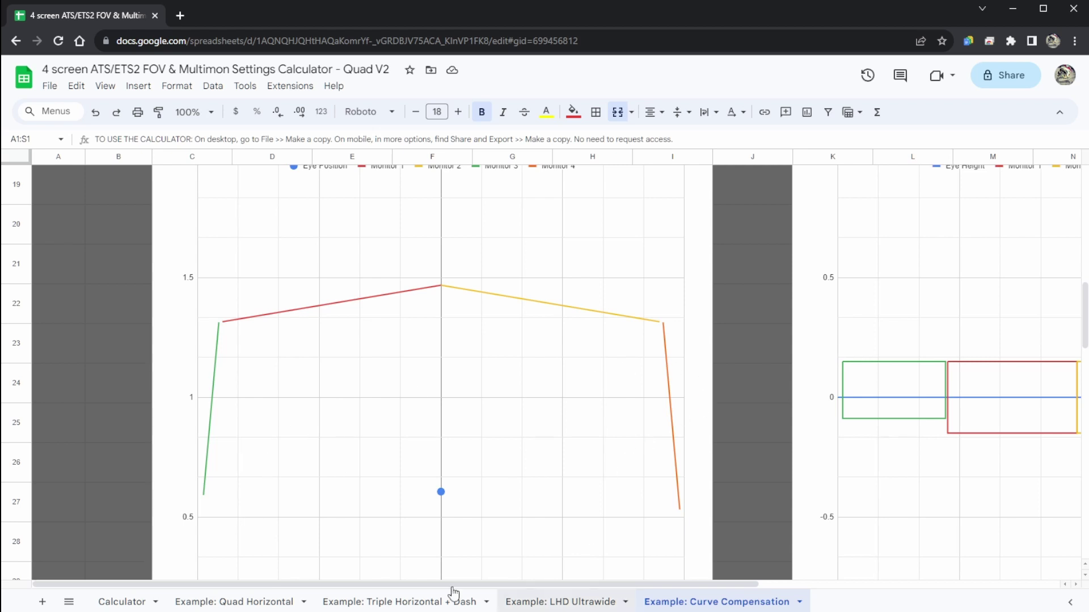
click(123, 602)
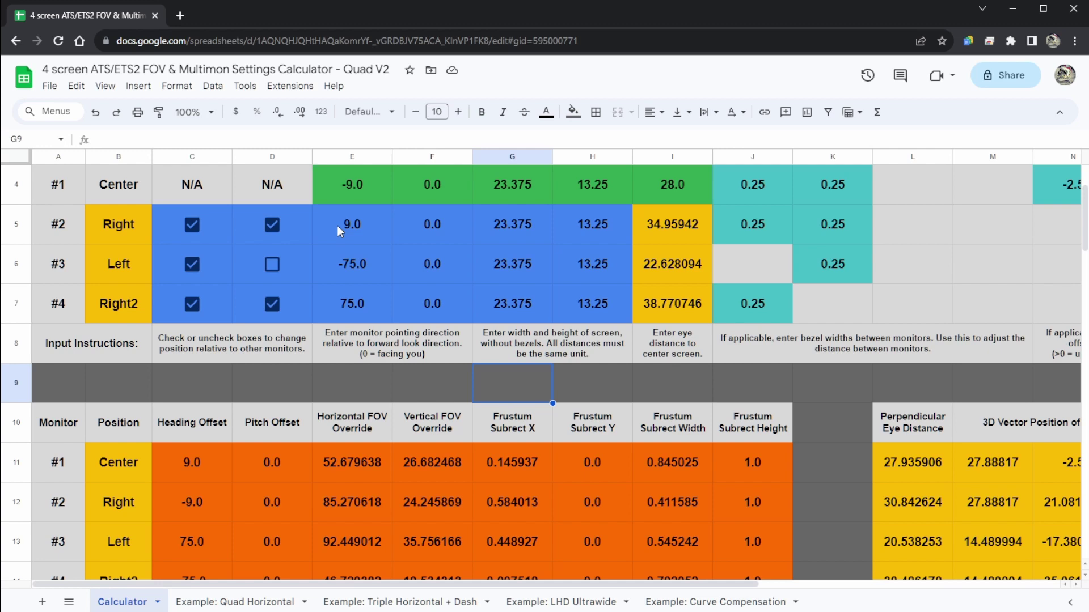
scroll(369, 304, up, 2)
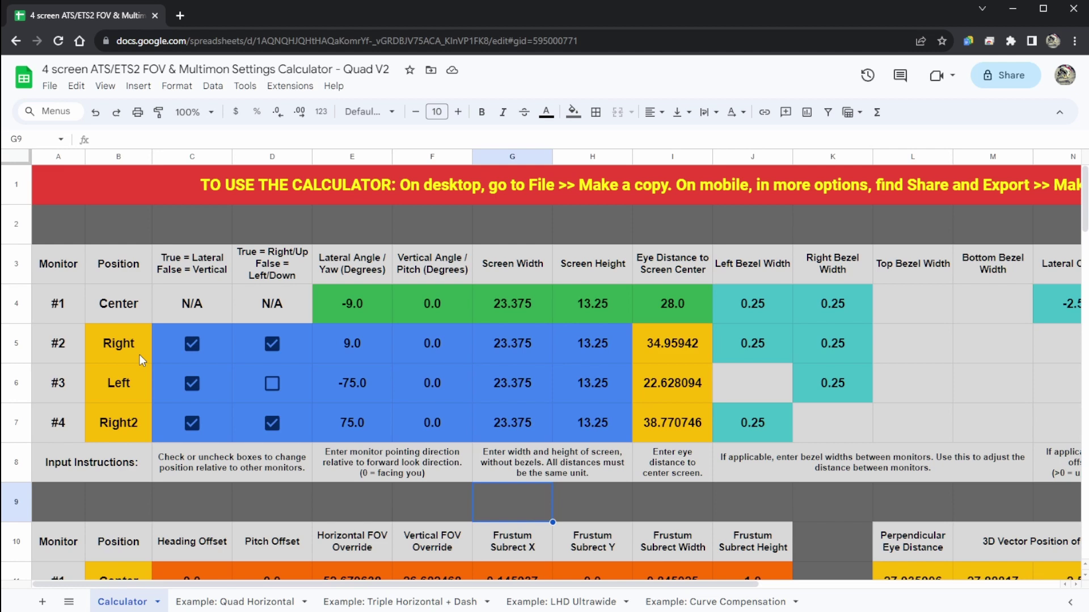
scroll(601, 461, down, 12)
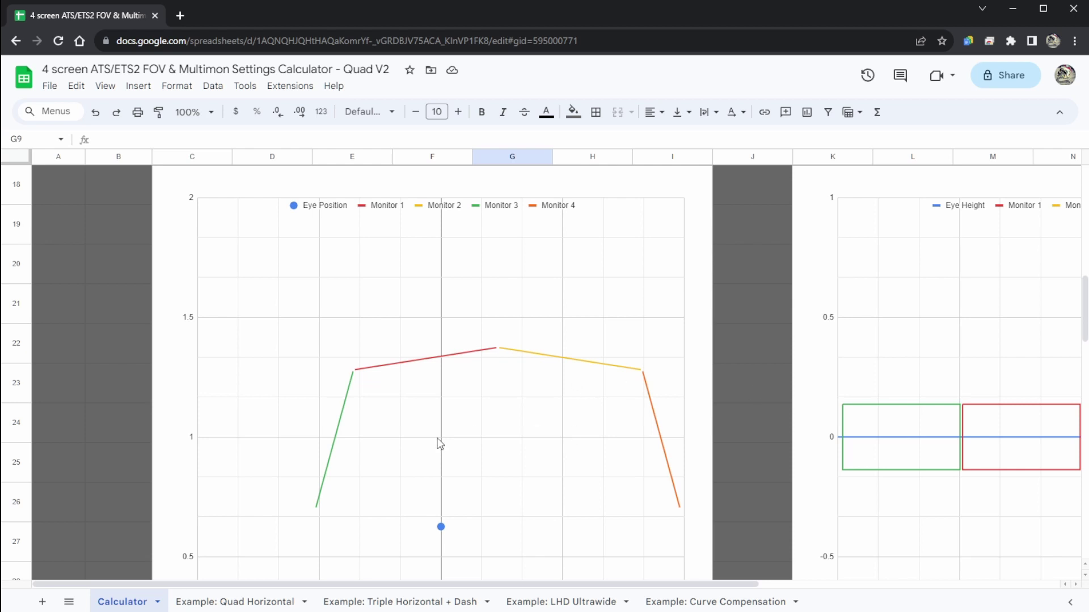
scroll(469, 488, up, 8)
scroll(451, 473, up, 4)
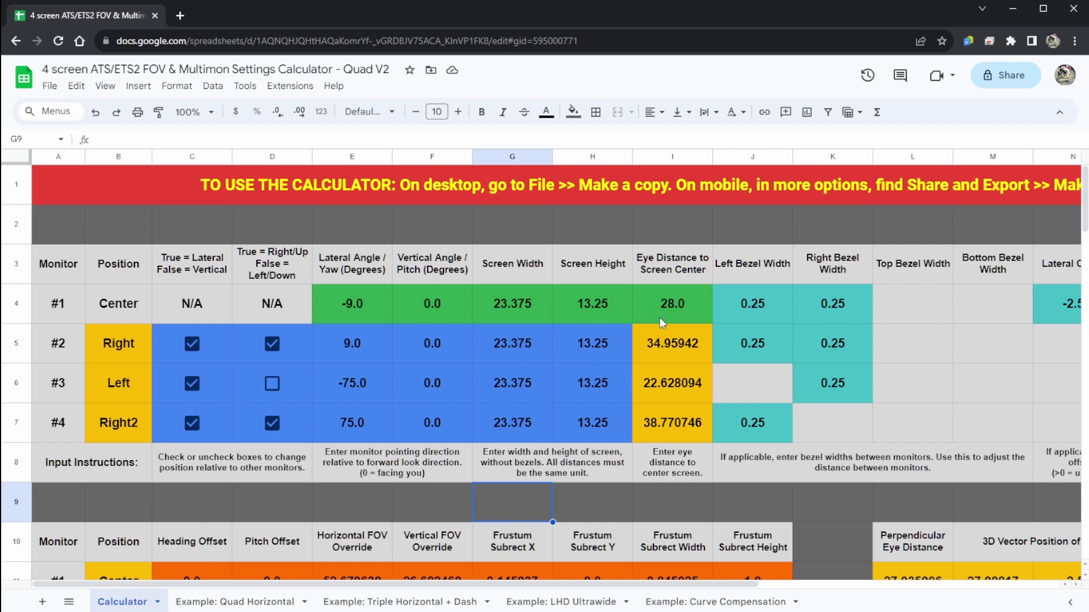
- Drag the top-view chart below its heading, fine-tune its position, and return to the top
click(674, 310)
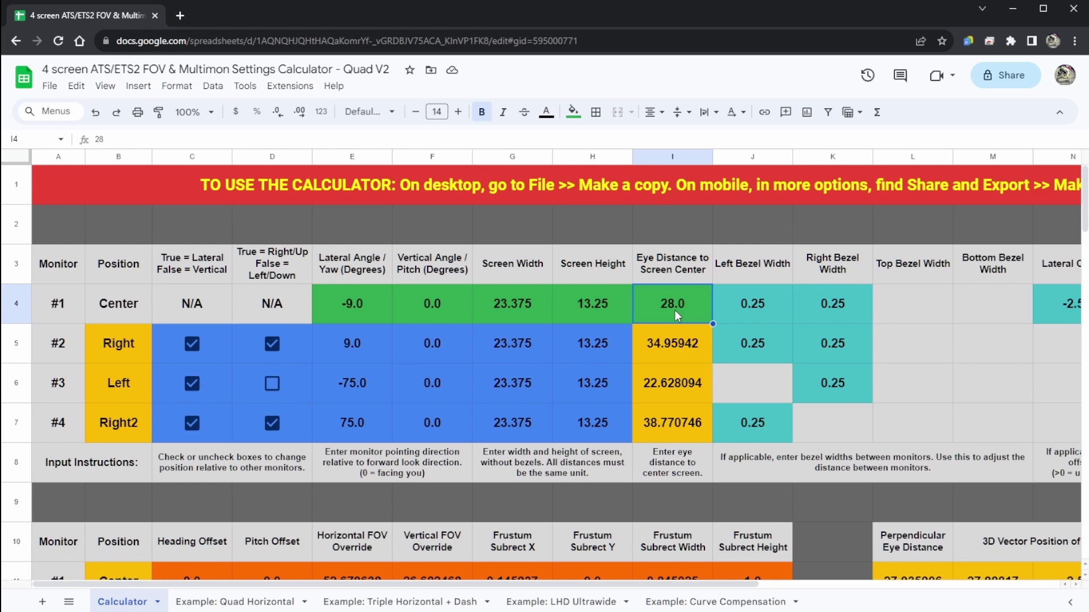
scroll(613, 288, down, 12)
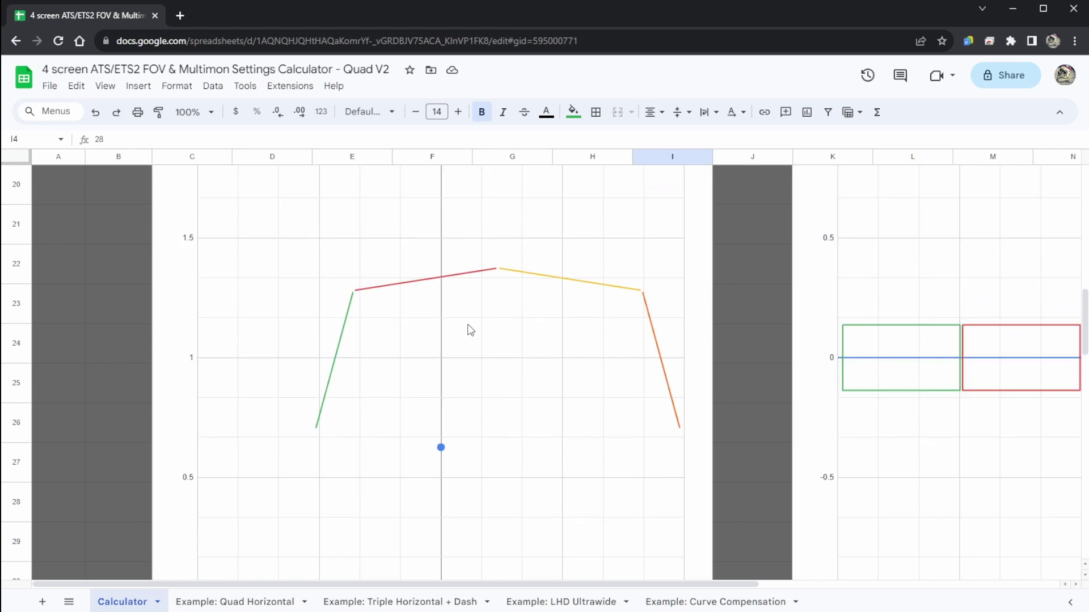
click(400, 276)
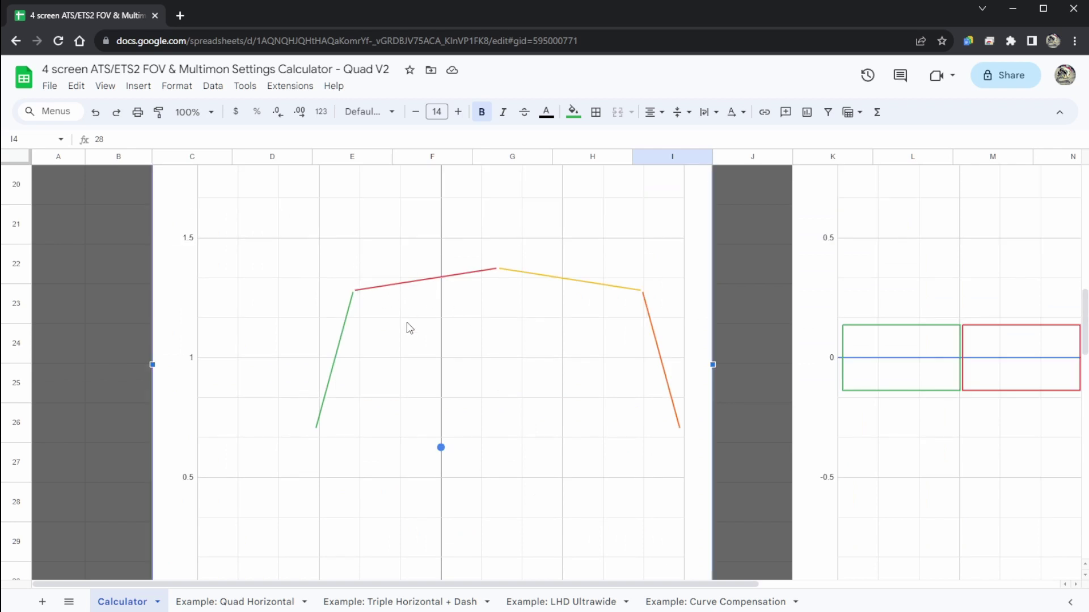
drag(408, 328, 414, 423)
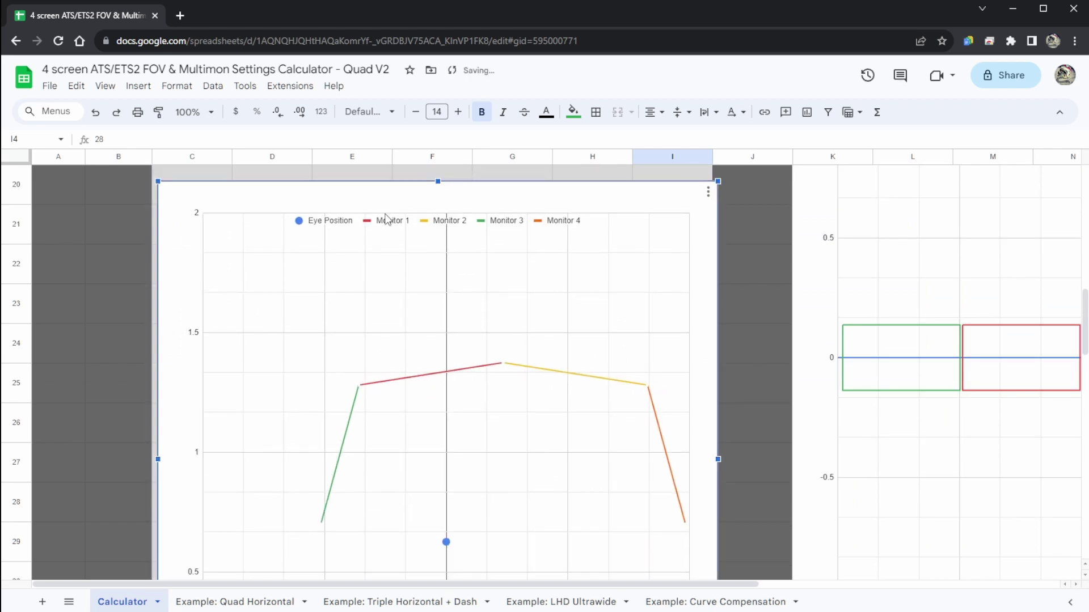
drag(367, 221, 357, 202)
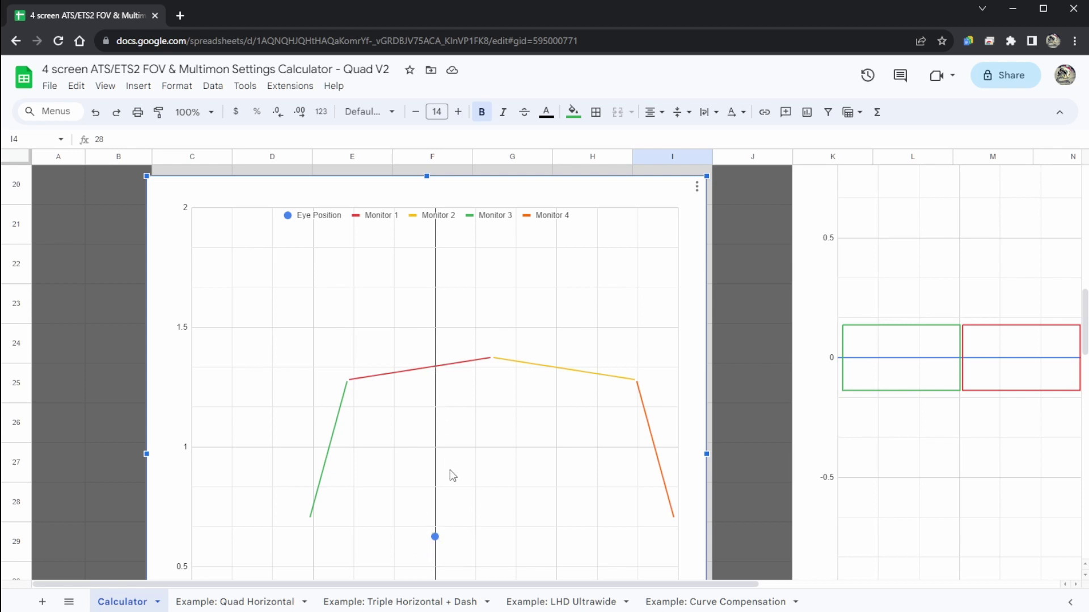
scroll(420, 386, up, 8)
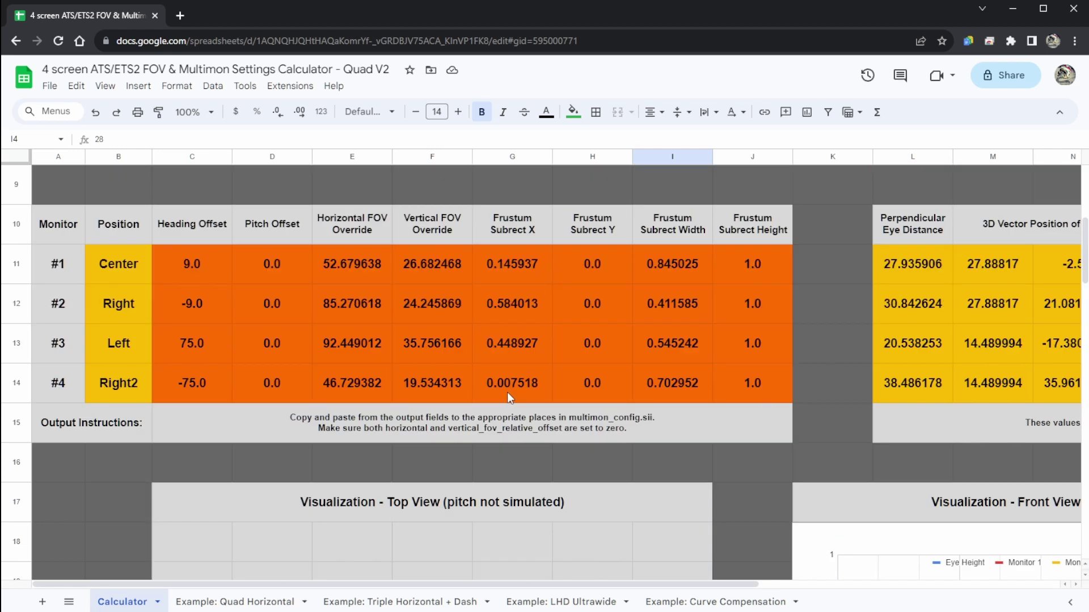
scroll(506, 392, up, 4)
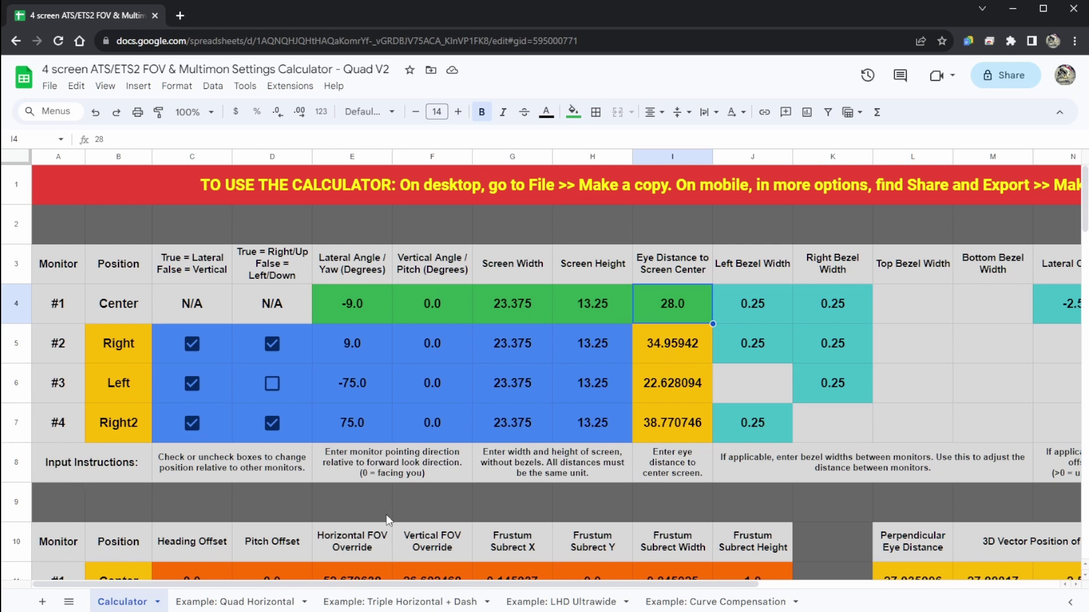
scroll(437, 492, down, 10)
scroll(458, 491, up, 8)
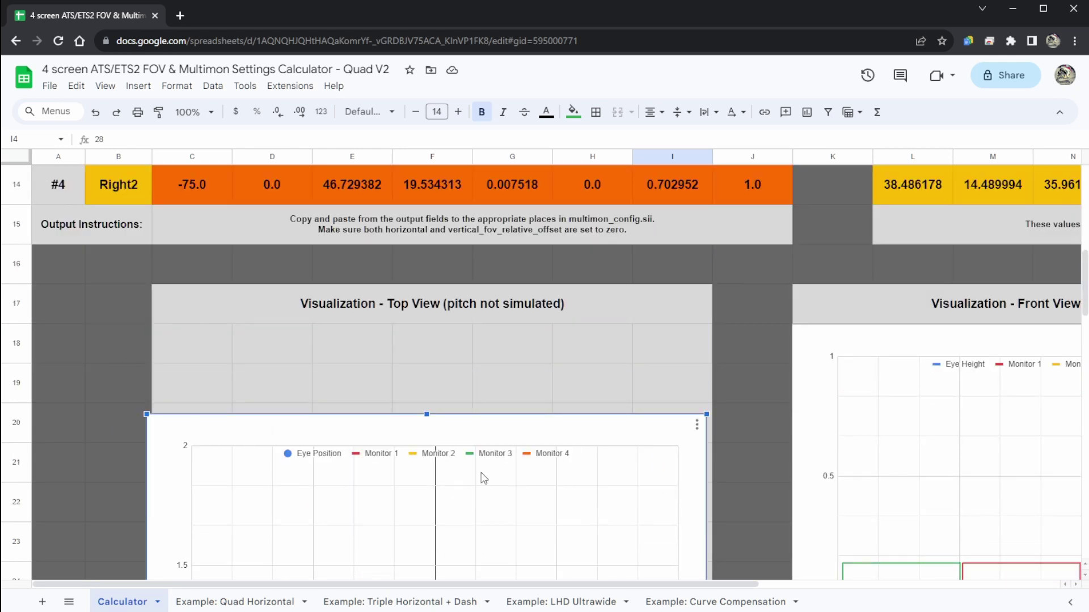
scroll(481, 476, down, 10)
scroll(484, 282, up, 4)
scroll(491, 399, up, 8)
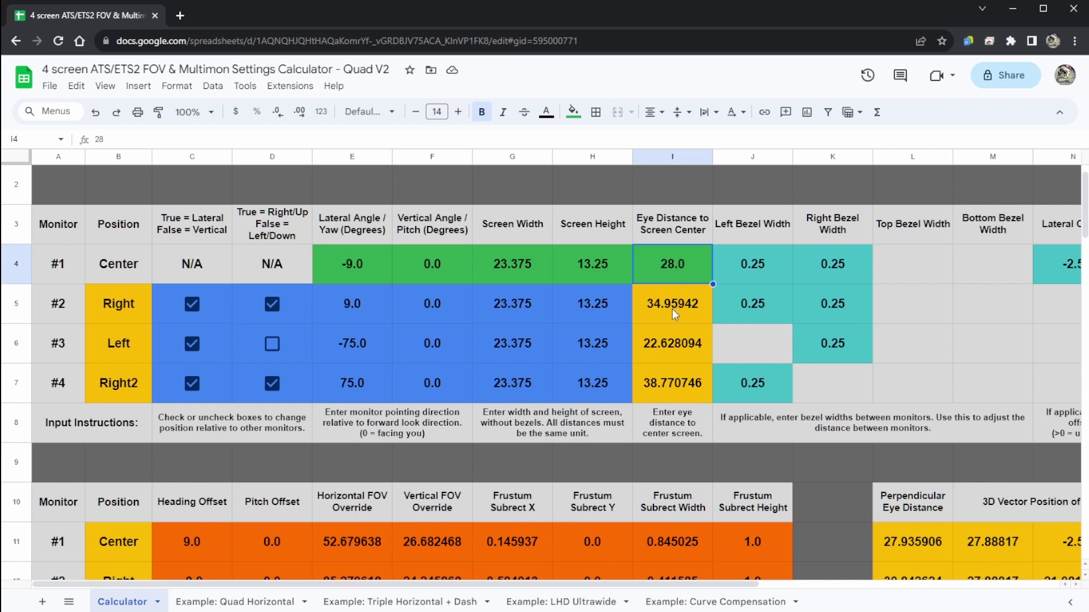
click(651, 309)
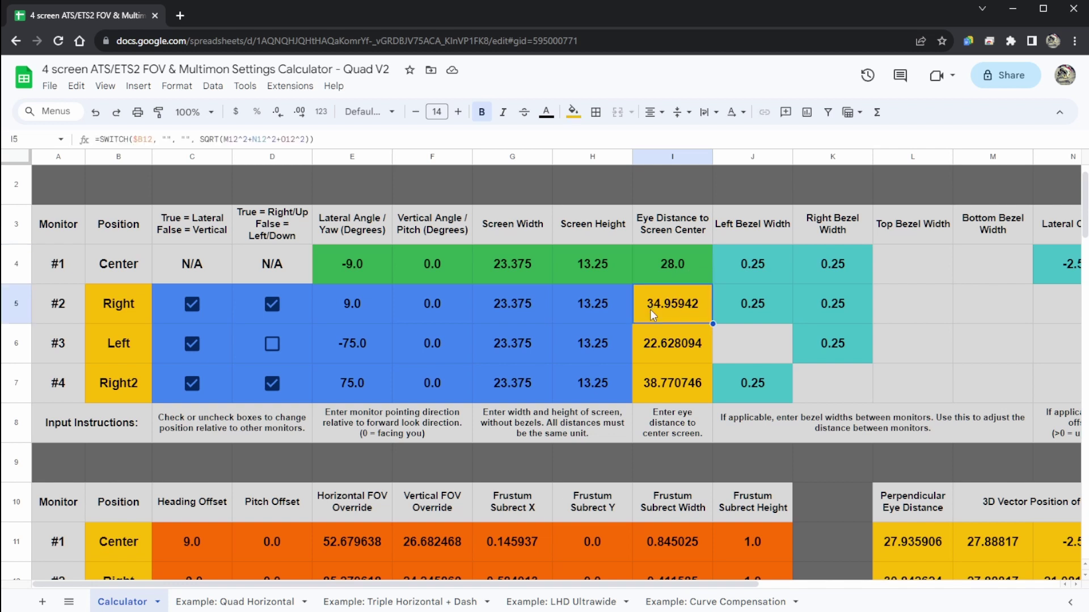
click(665, 342)
click(668, 389)
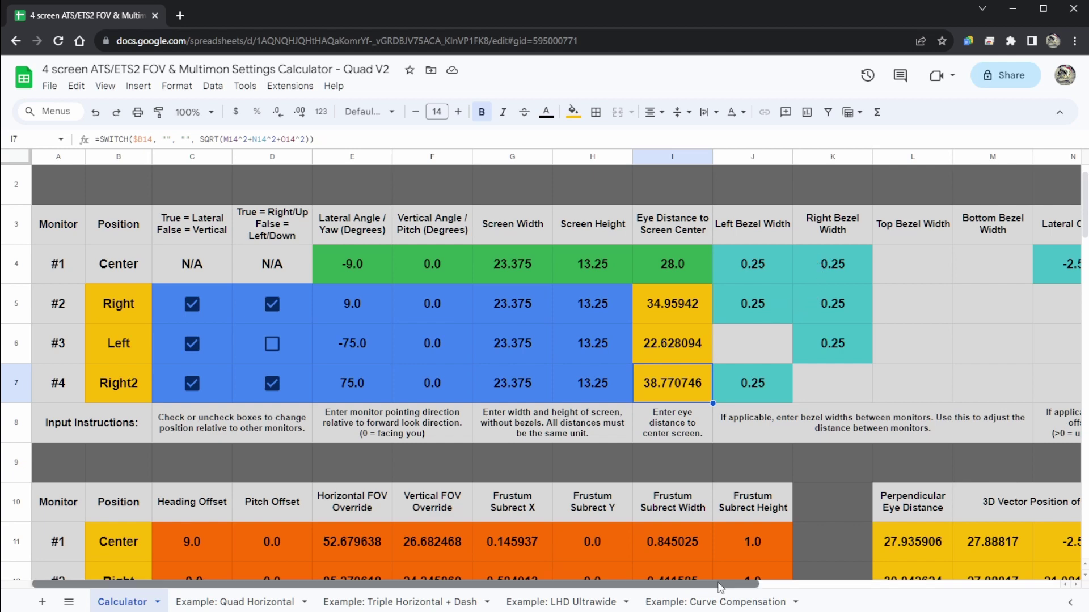
scroll(865, 267, right, 3)
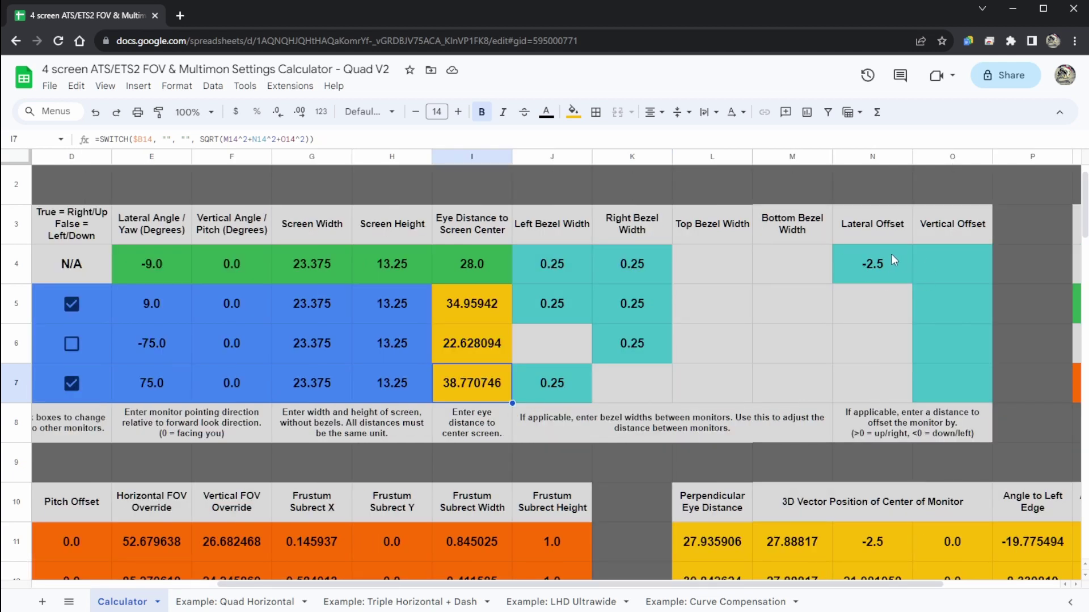
scroll(882, 483, left, 3)
scroll(577, 480, down, 10)
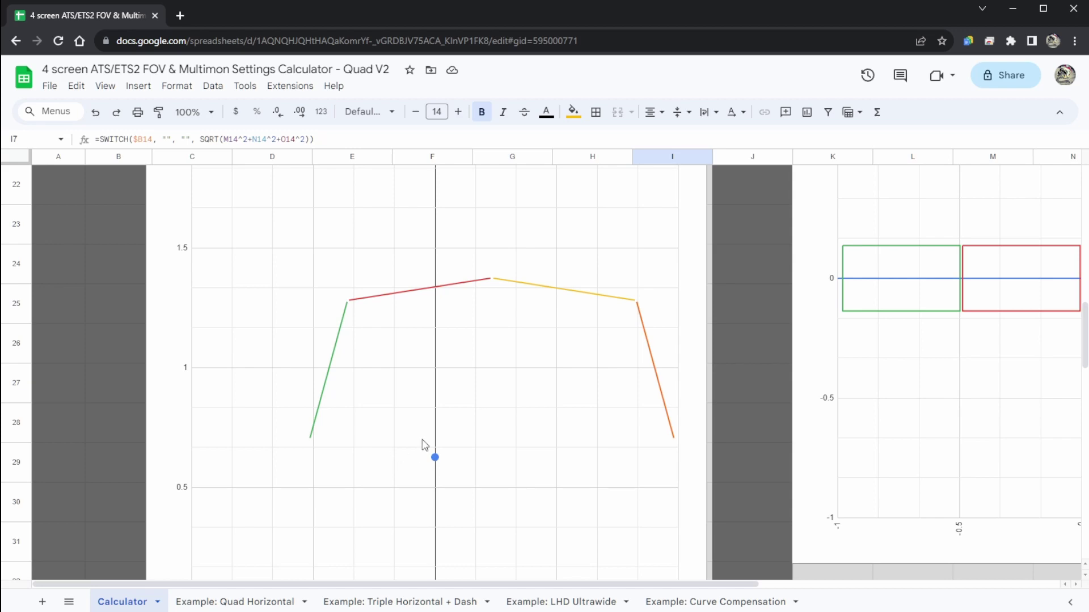
scroll(547, 455, up, 15)
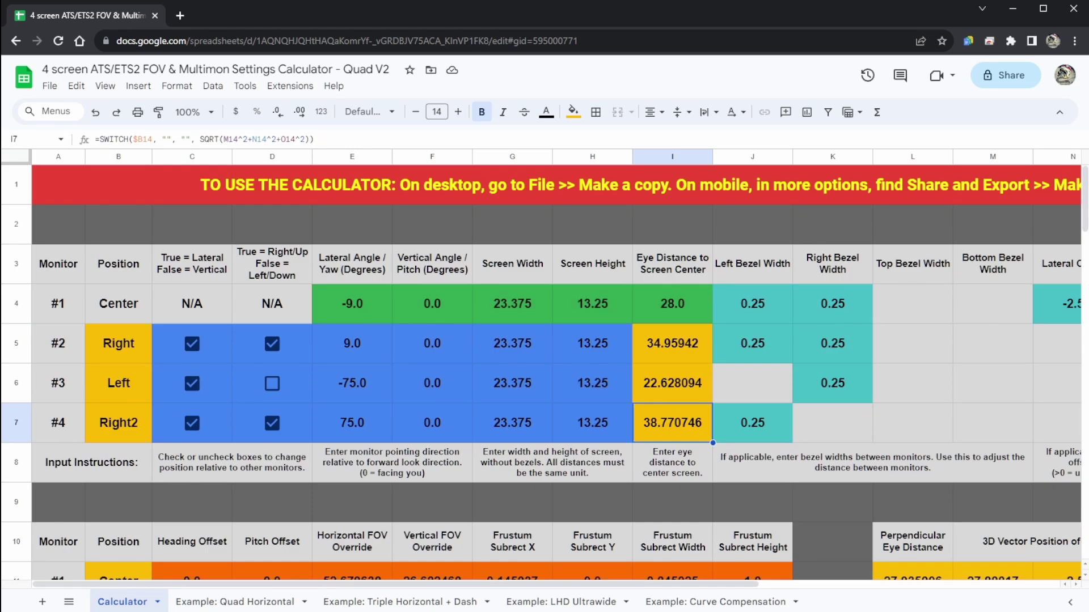
scroll(745, 591, right, 2)
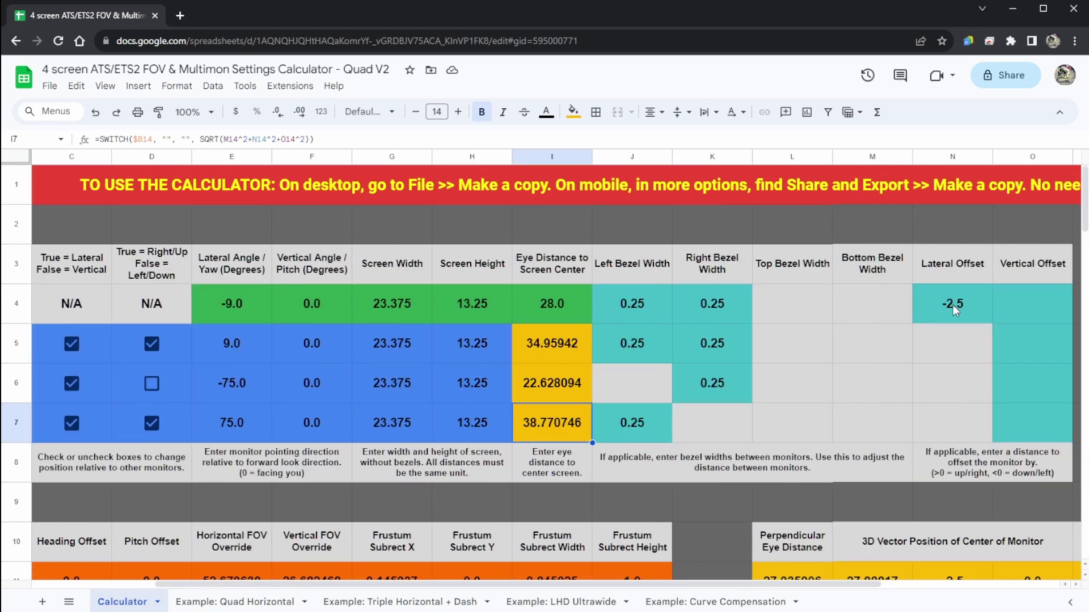
scroll(732, 581, left, 2)
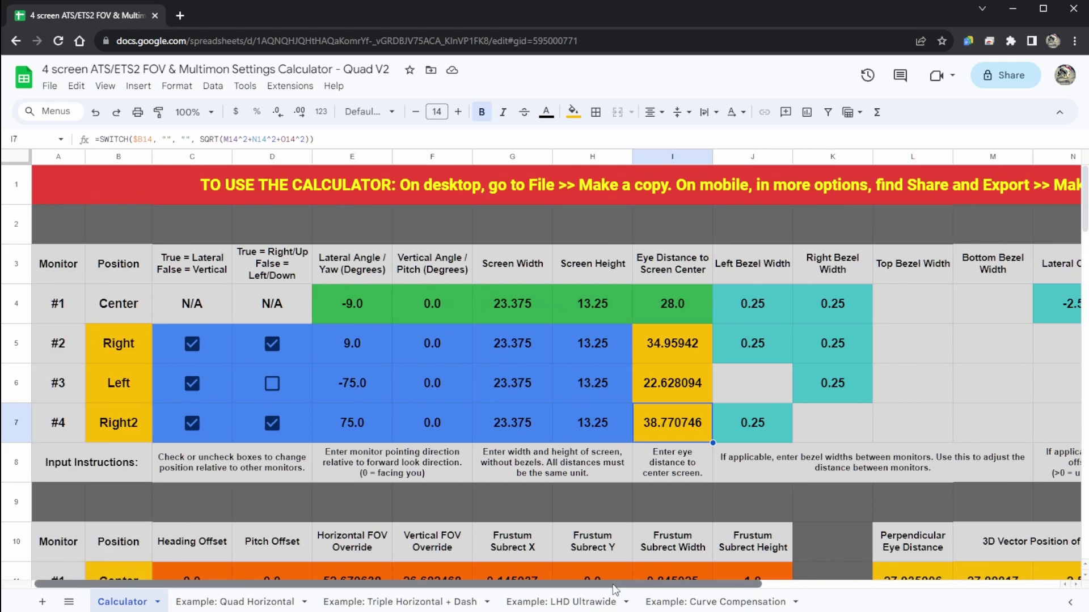
scroll(363, 502, down, 5)
scroll(363, 502, down, 10)
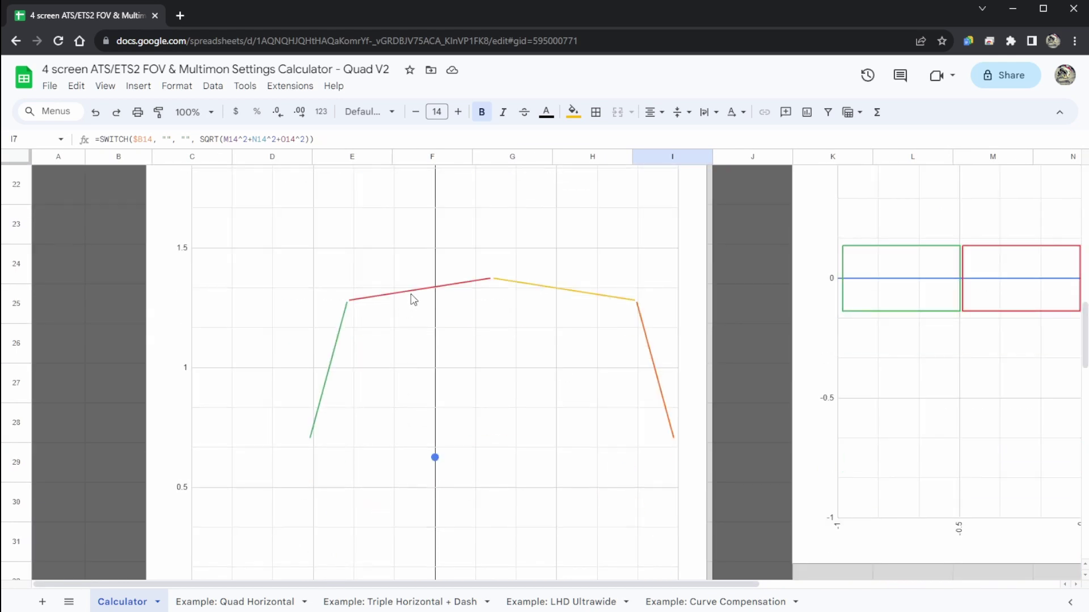
click(419, 295)
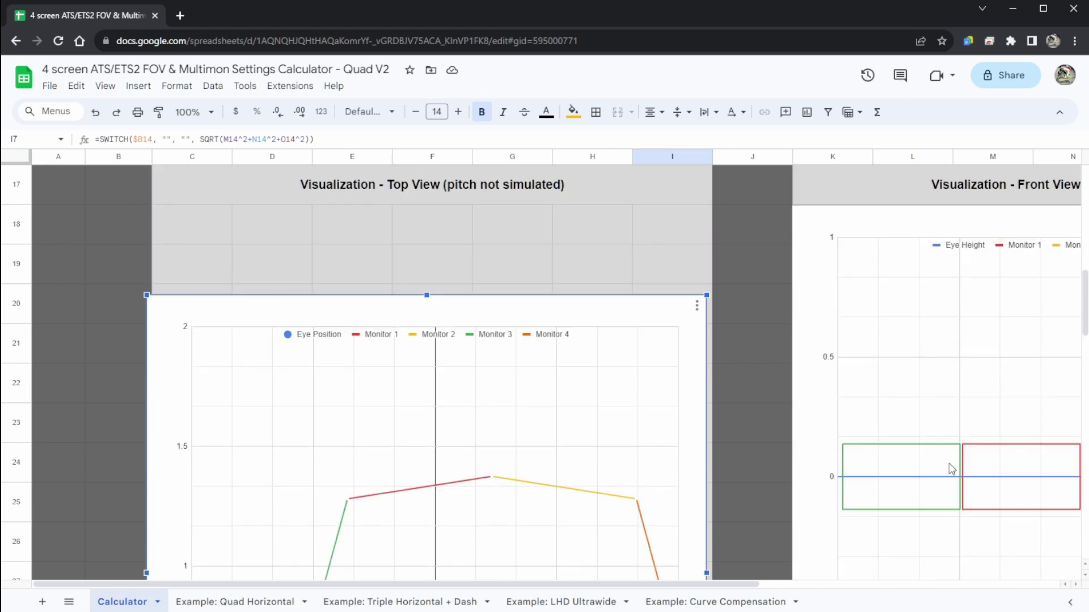
scroll(950, 466, up, 10)
scroll(1013, 323, up, 3)
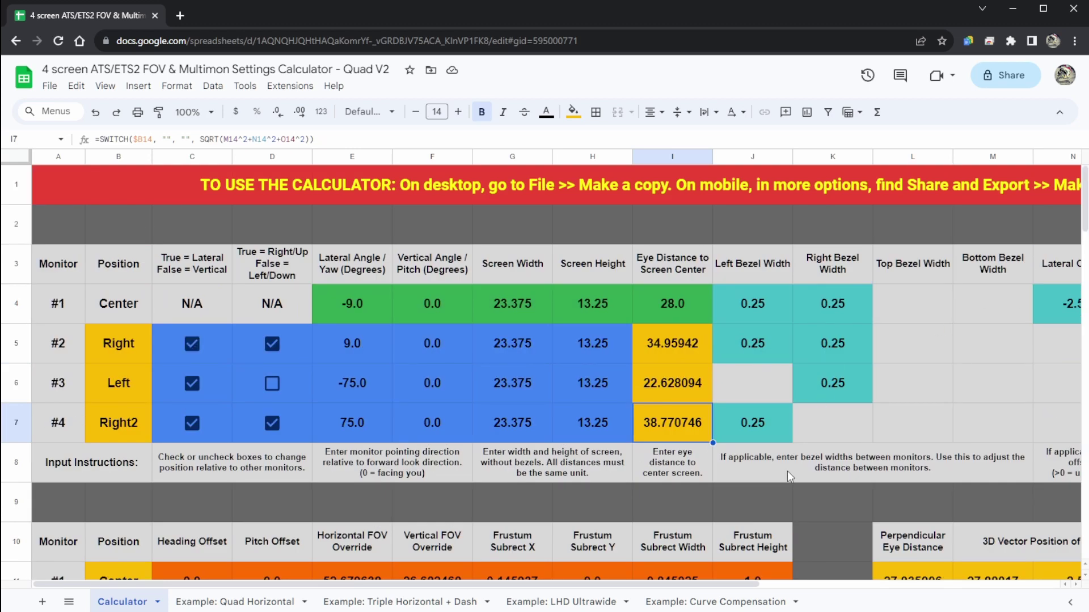
scroll(776, 473, down, 3)
scroll(809, 445, down, 1)
scroll(760, 457, up, 1)
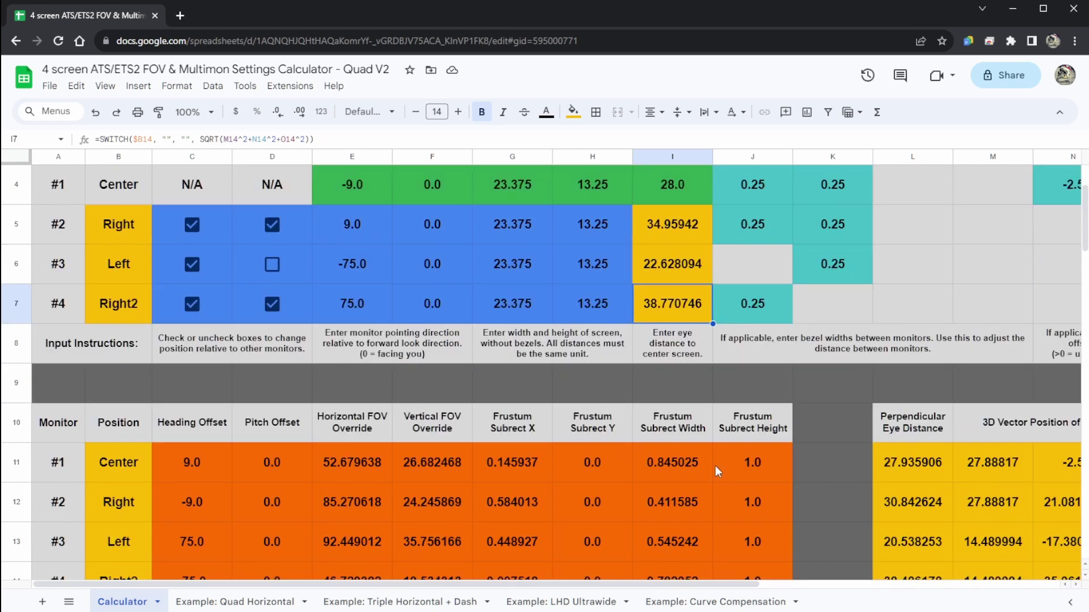
scroll(624, 368, up, 3)
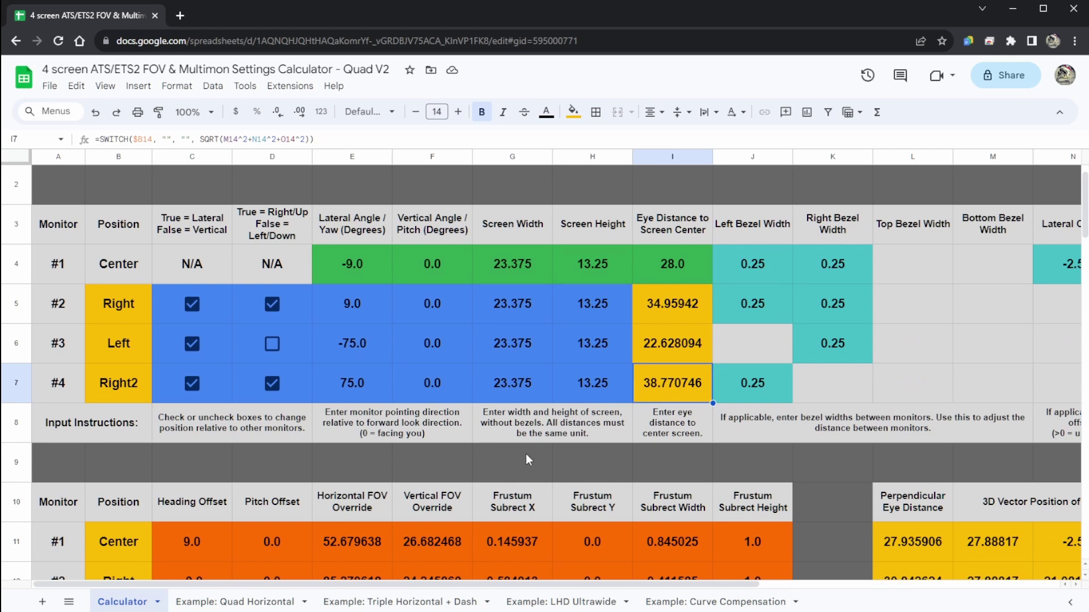
drag(488, 584, 789, 584)
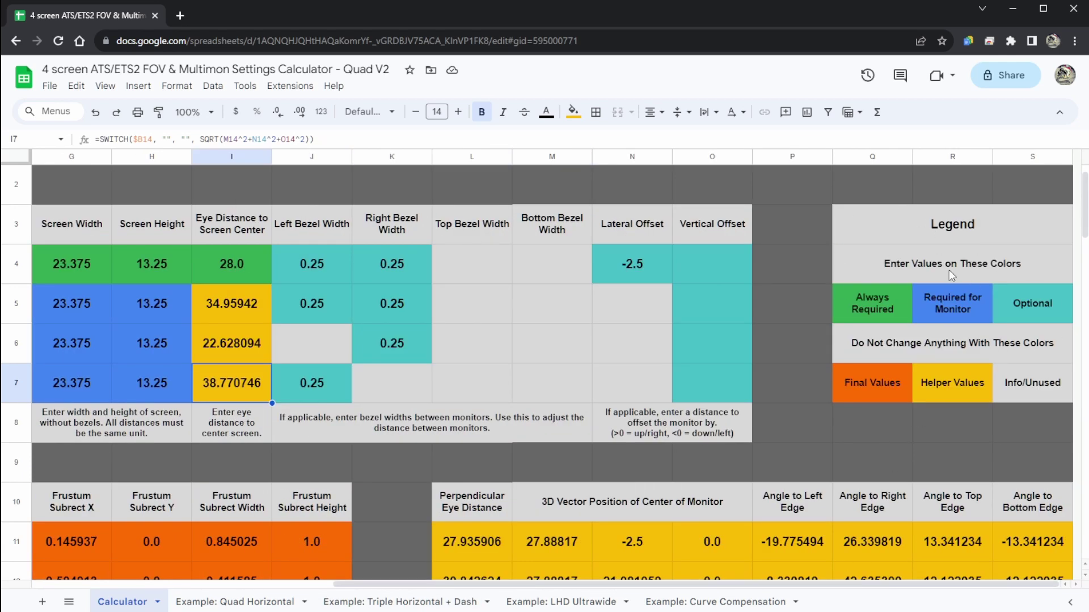
drag(904, 584, 605, 584)
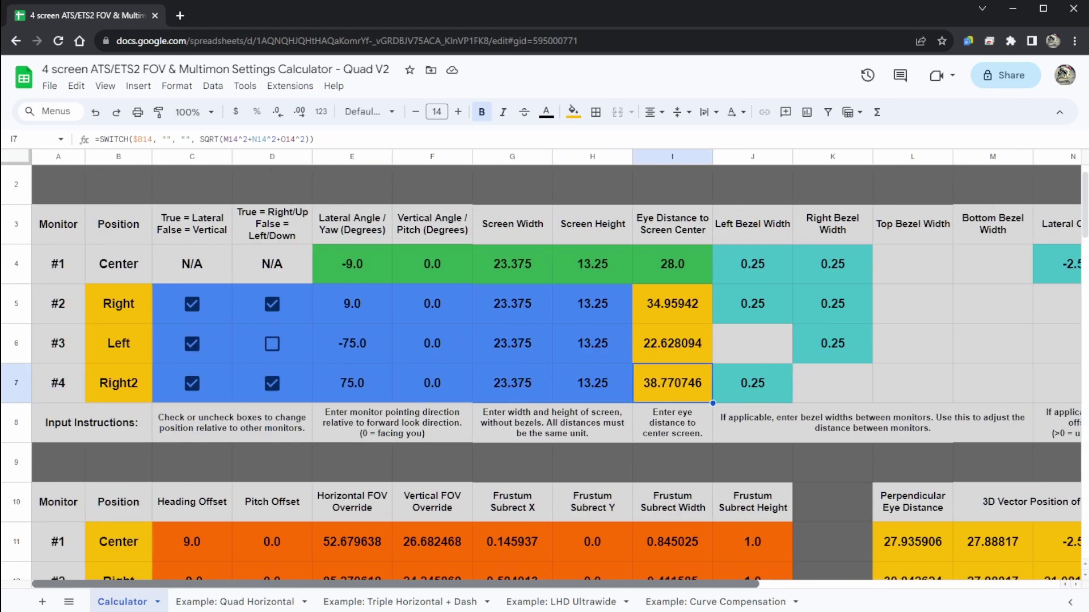
scroll(517, 479, down, 3)
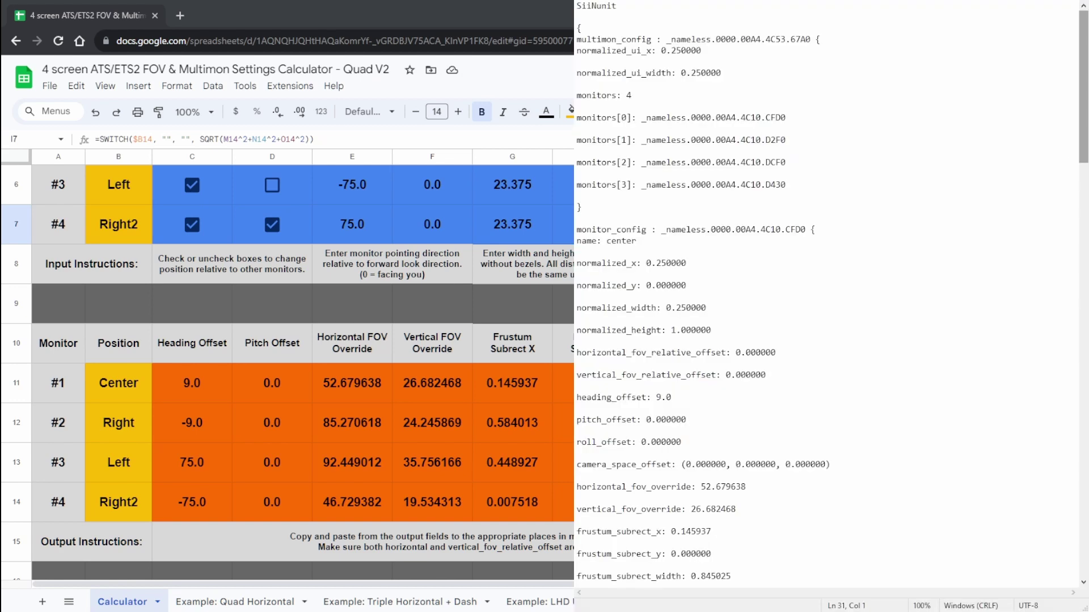
- Point out the four-monitor line and the multimon_config block identifier
click(646, 95)
drag(669, 37, 793, 35)
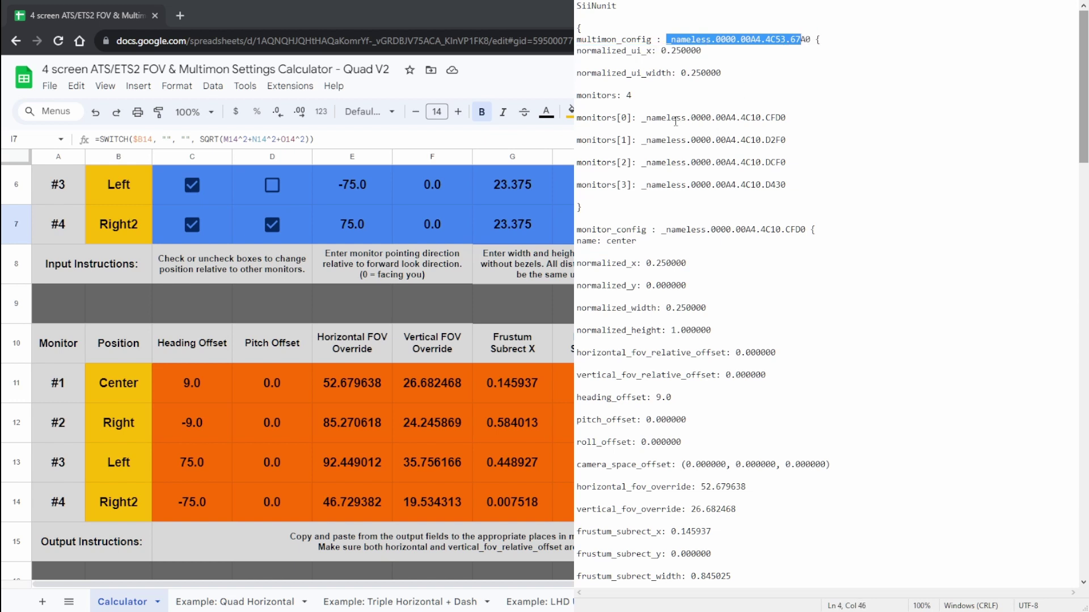
click(720, 173)
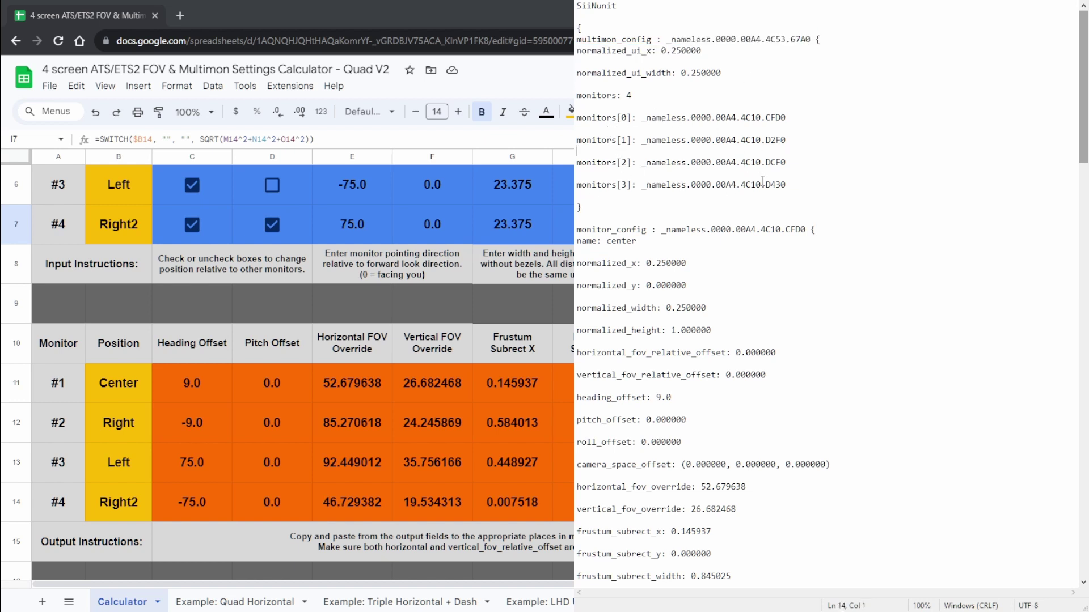
scroll(766, 302, down, 4)
scroll(770, 302, down, 3)
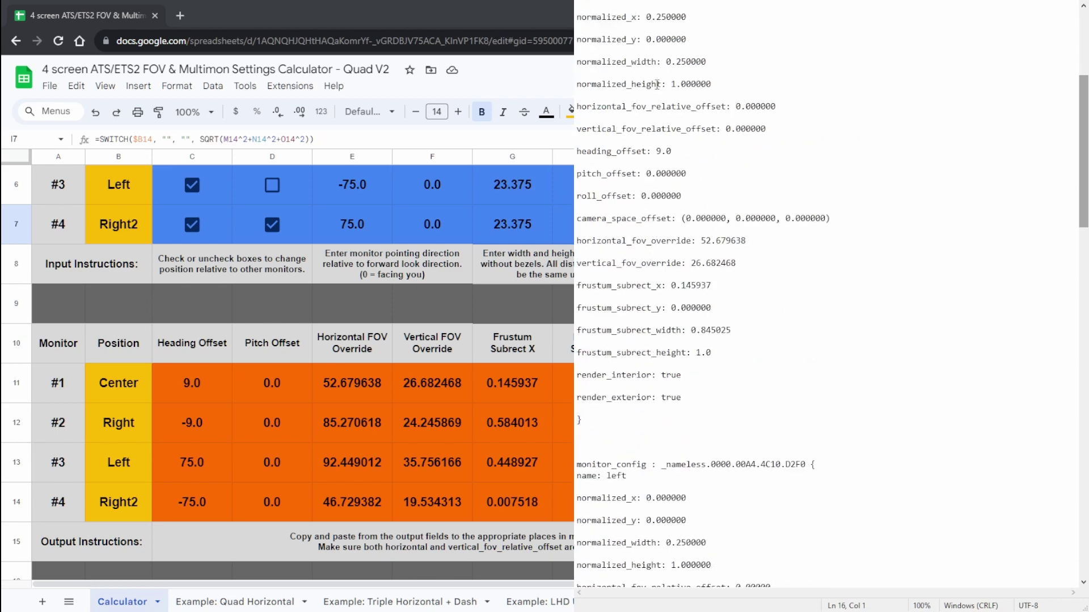
scroll(819, 448, up, 2)
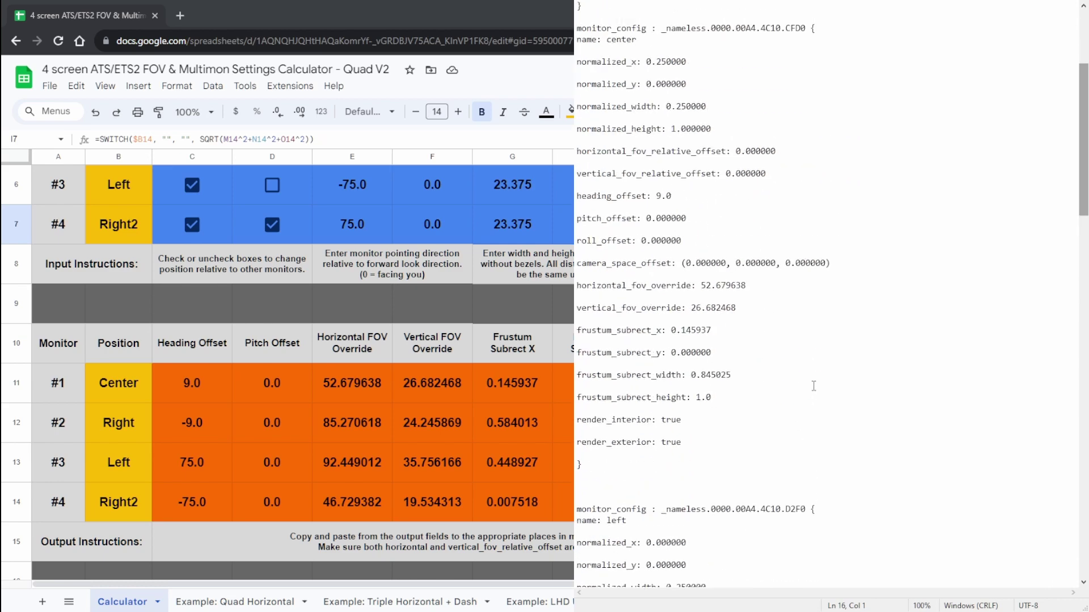
- Select the entire center monitor config block to show its values
drag(580, 50, 766, 477)
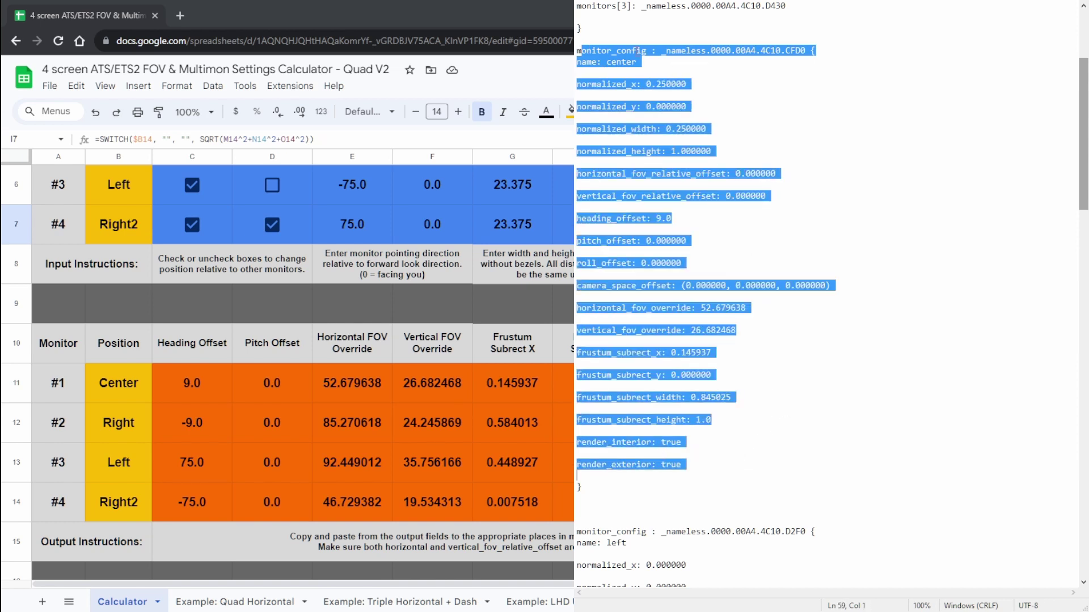
scroll(800, 404, down, 7)
scroll(800, 404, down, 3)
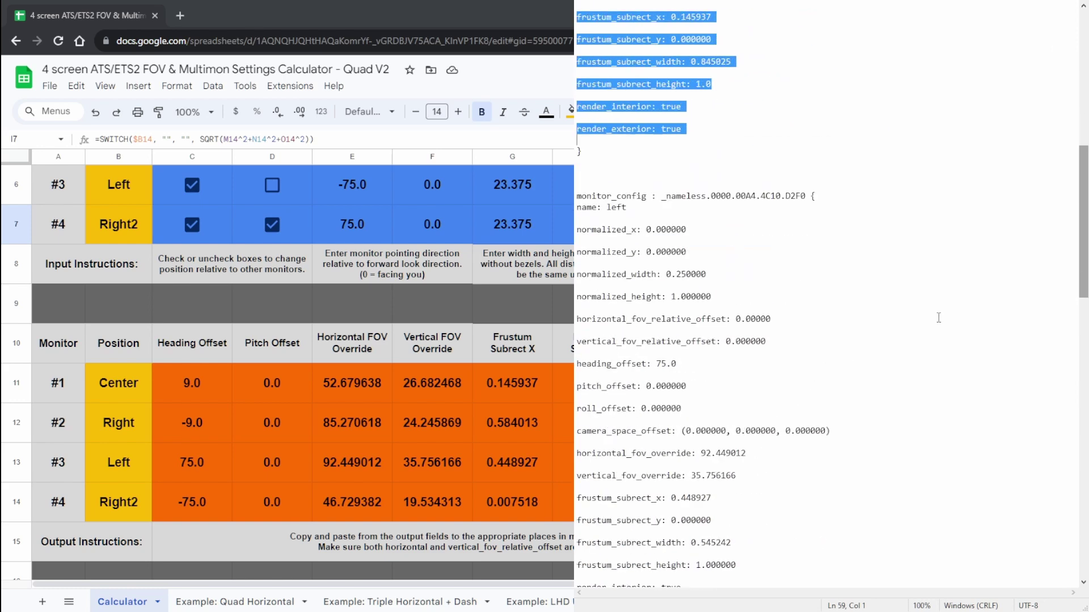
click(939, 317)
- Scroll down to point out the right monitor's config block
scroll(709, 232, down, 2)
scroll(666, 199, down, 9)
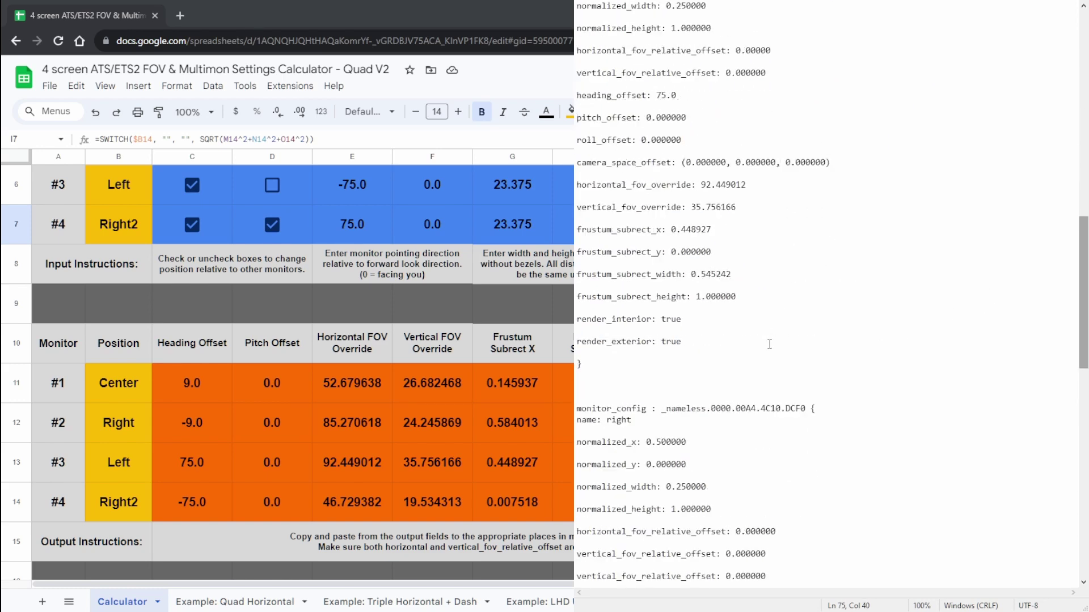
click(625, 314)
scroll(804, 393, down, 8)
scroll(804, 393, down, 4)
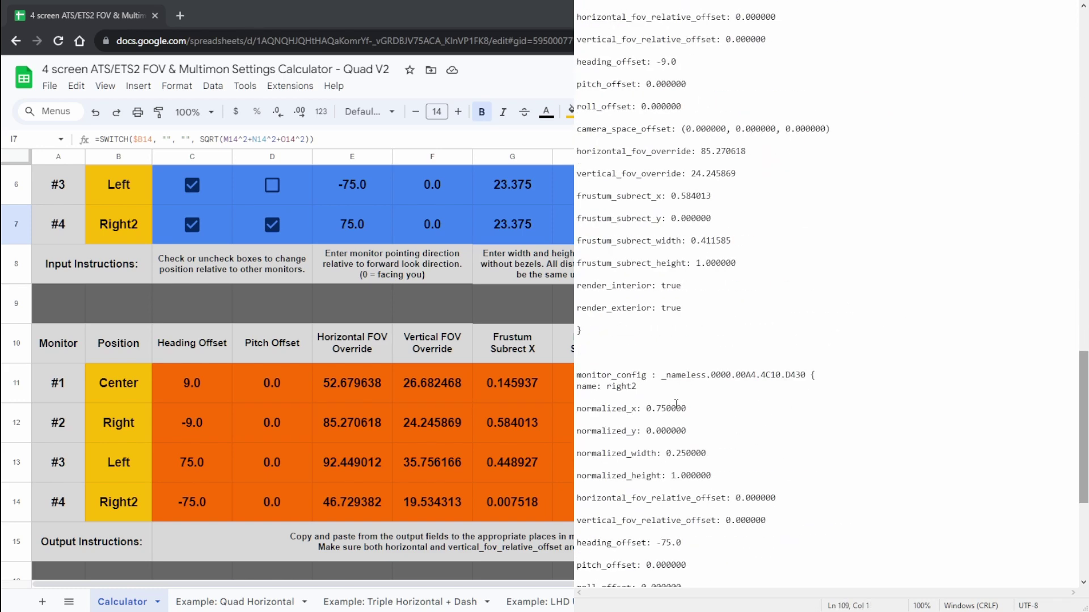
drag(820, 410, 821, 397)
scroll(826, 430, up, 20)
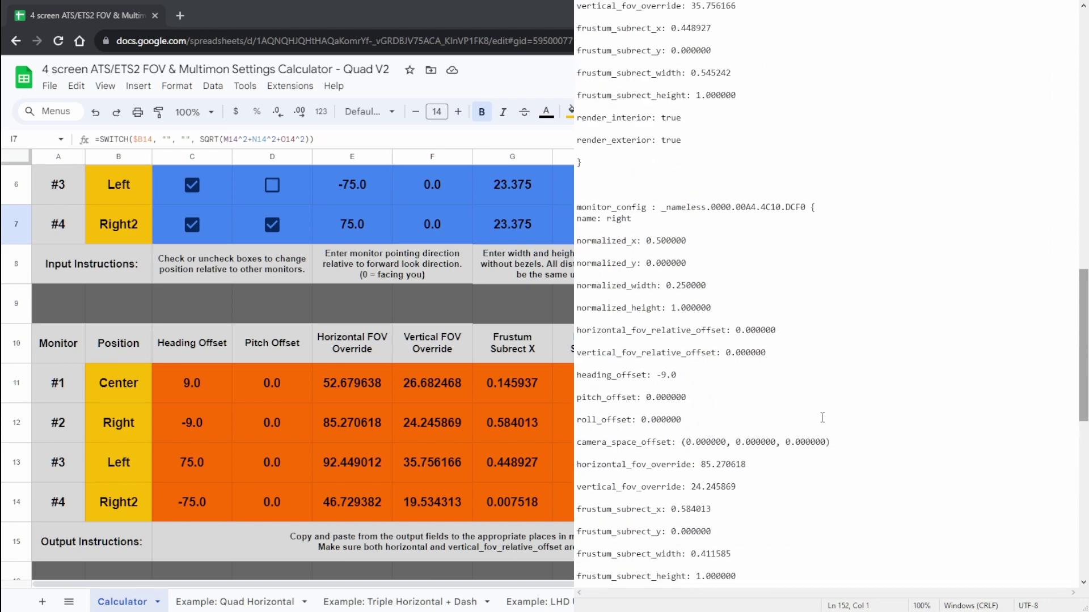
scroll(822, 415, up, 3)
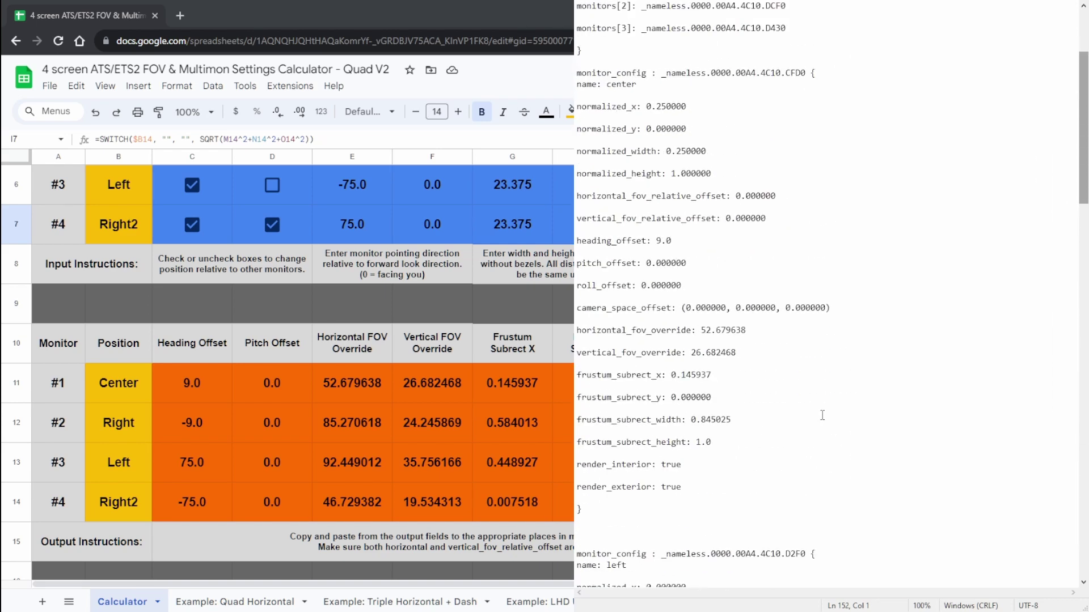
scroll(832, 408, down, 2)
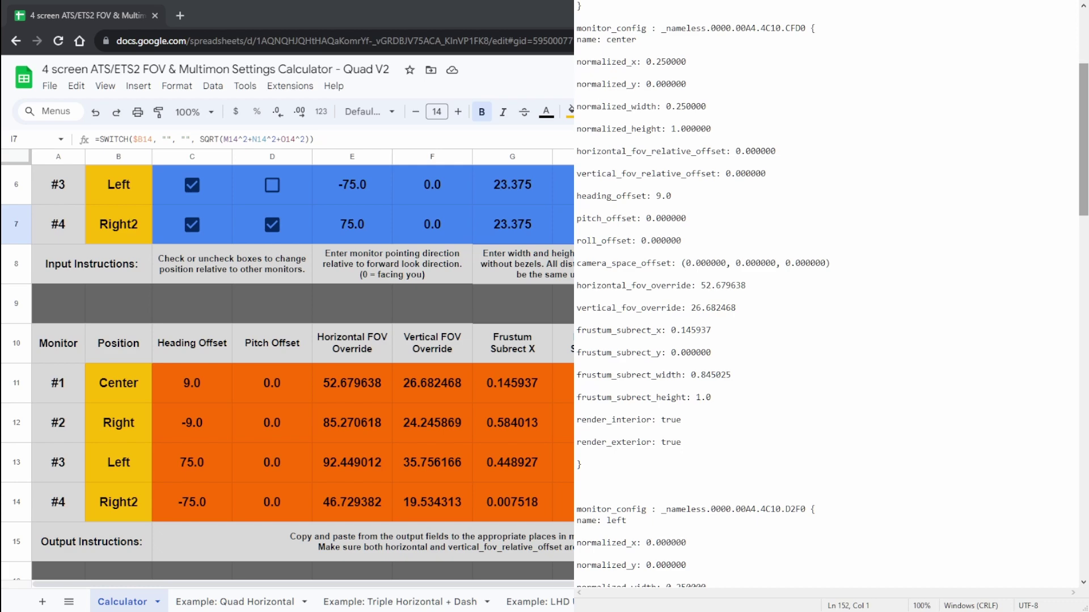
key(alt+Tab)
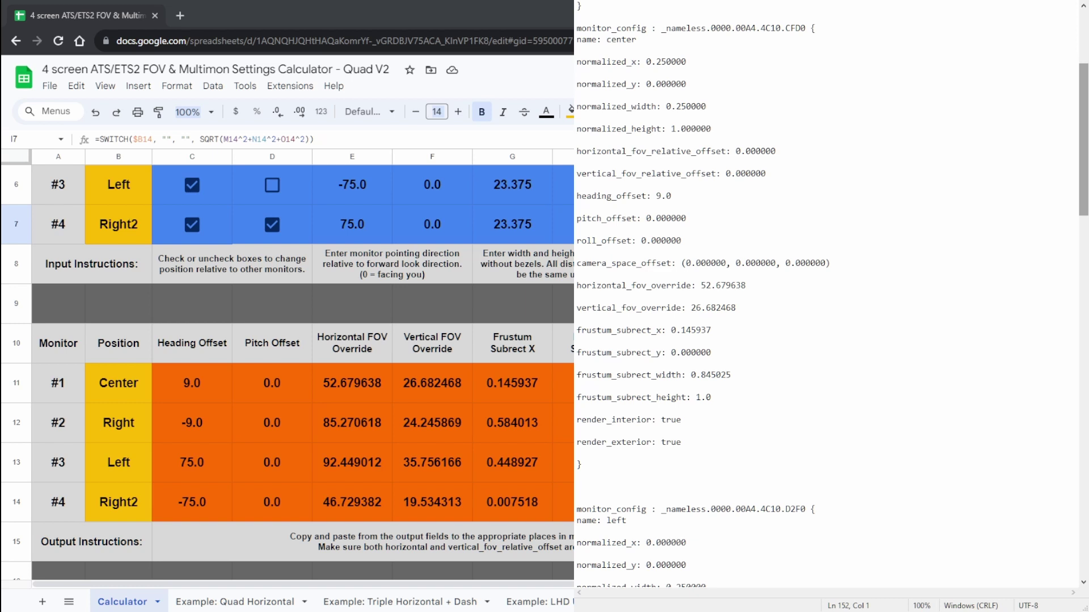
drag(673, 196, 650, 196)
drag(646, 219, 677, 218)
drag(721, 286, 736, 312)
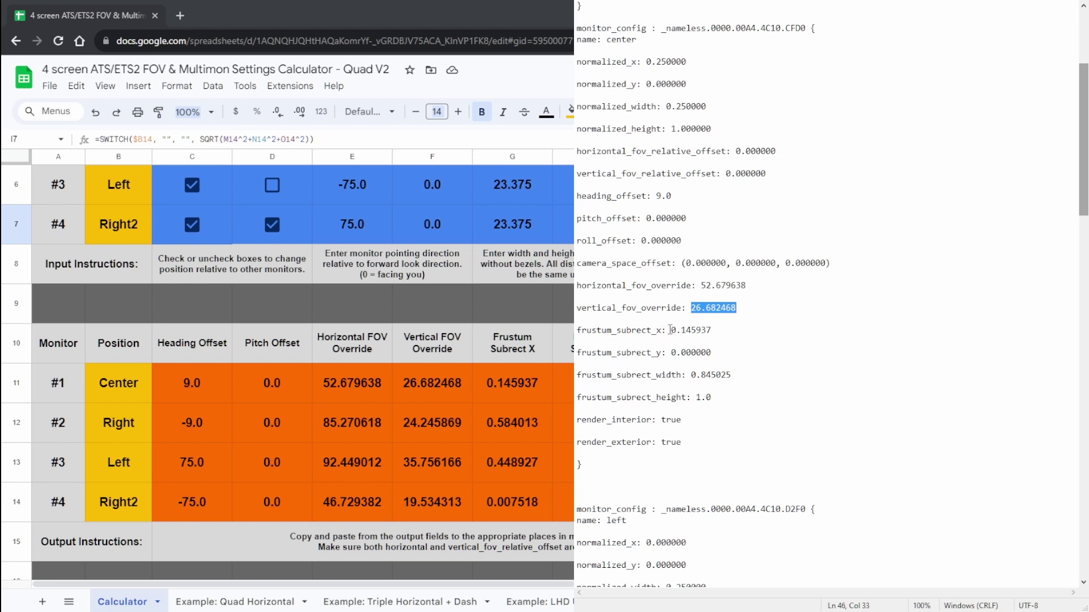
drag(671, 330, 713, 333)
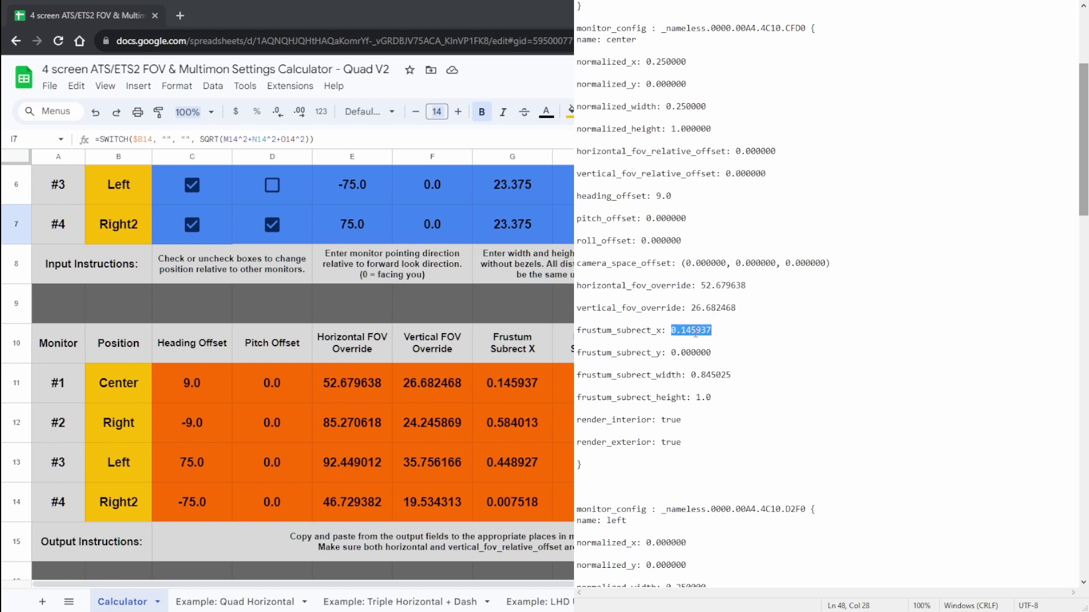
drag(686, 375, 717, 406)
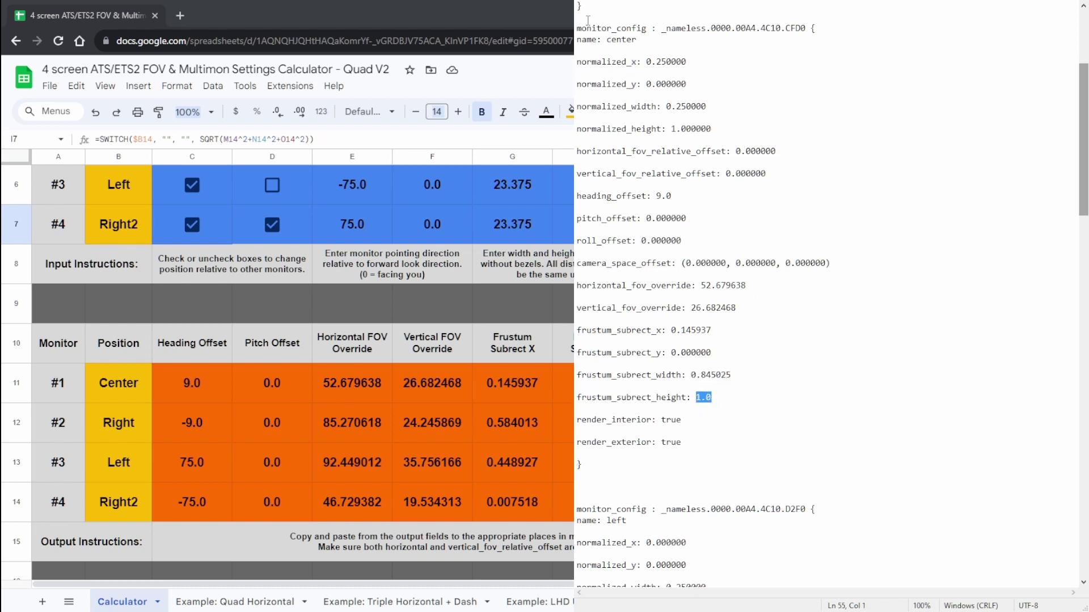
drag(576, 28, 663, 446)
click(663, 408)
scroll(663, 408, down, 12)
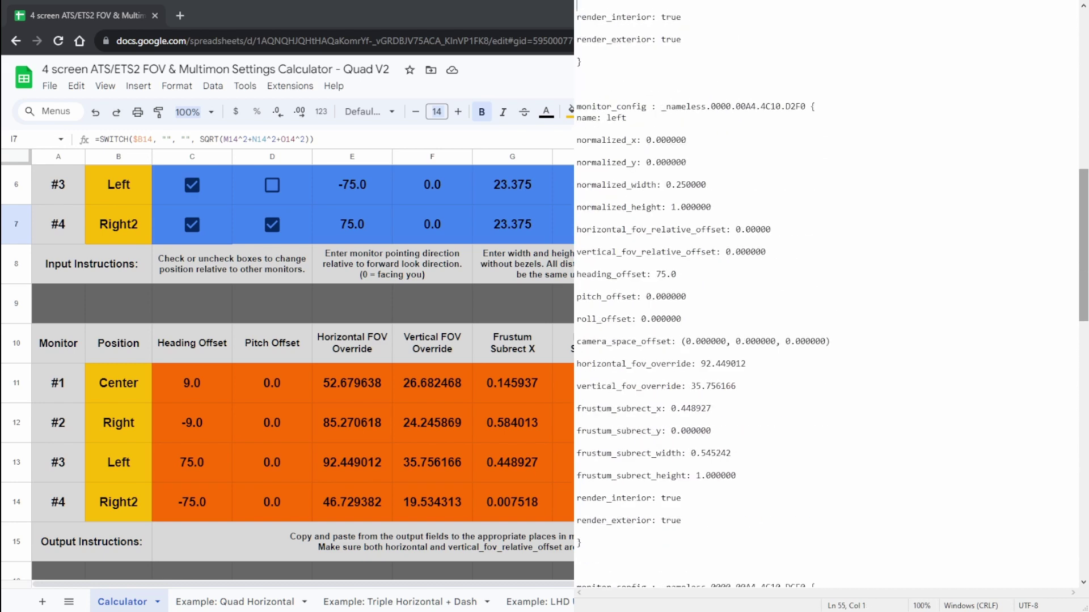